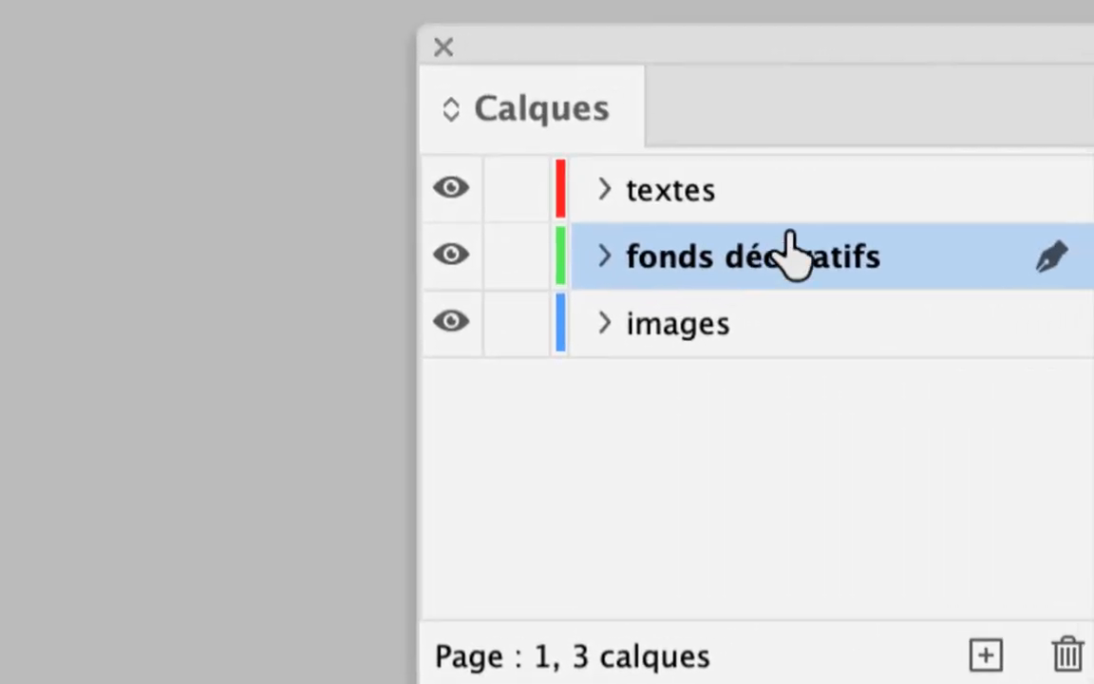
Activate the Type tool and bring the toolbox and the Calques panel closer to the page
left_click(1054, 180)
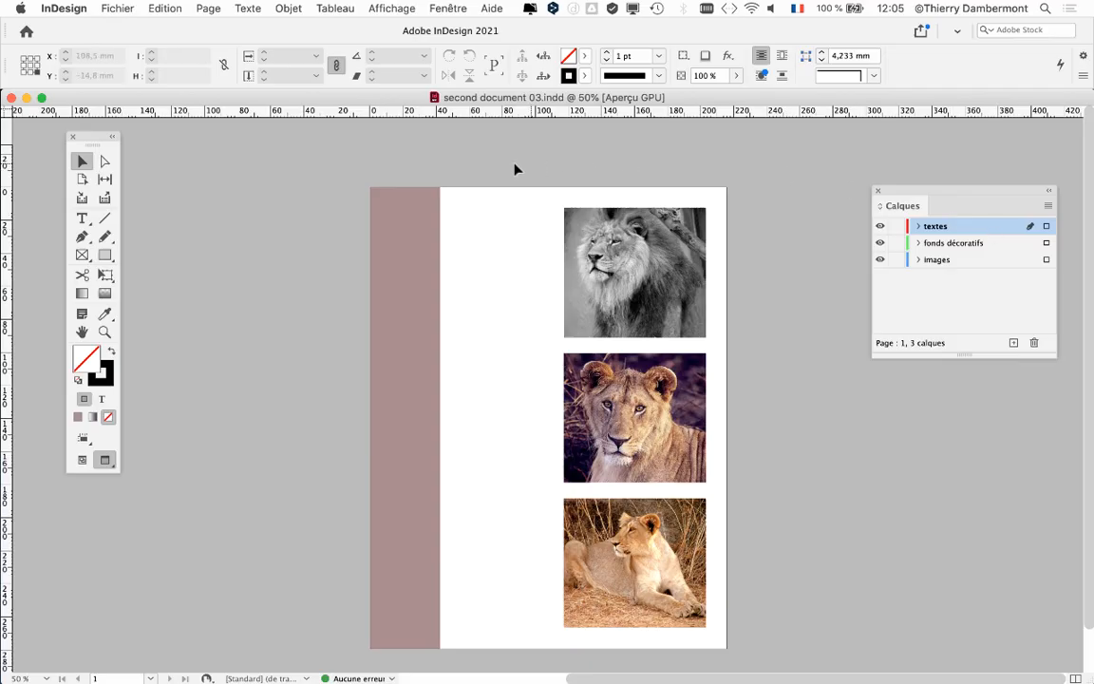
left_click_drag(80, 137, 304, 162)
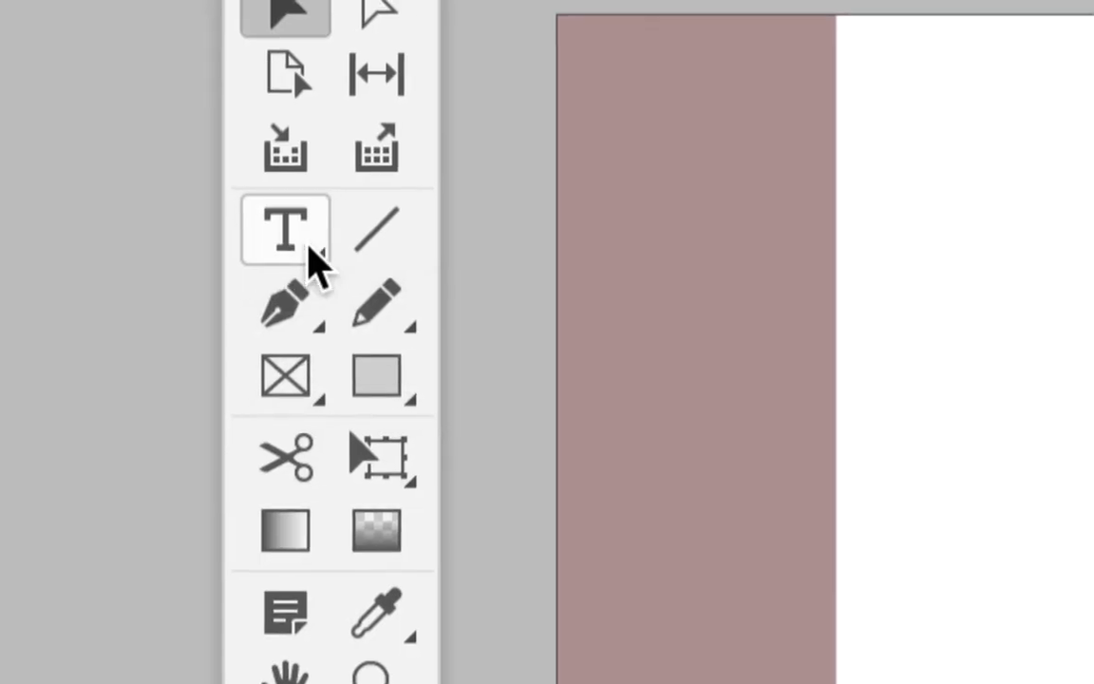
left_click(309, 249)
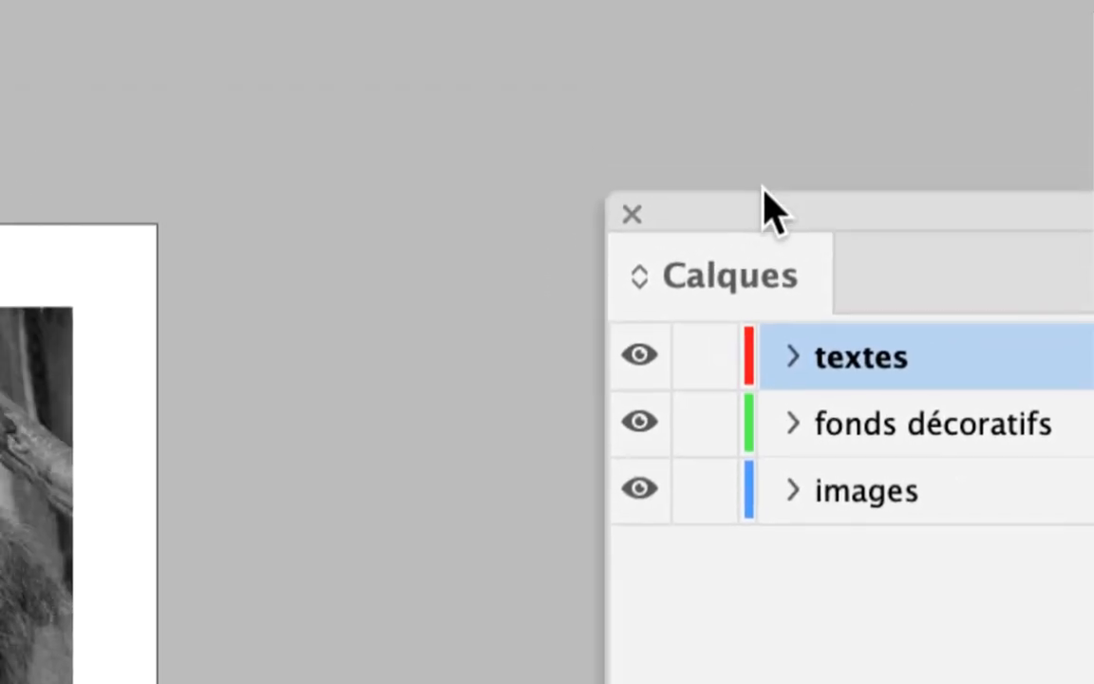
left_click_drag(762, 187, 707, 162)
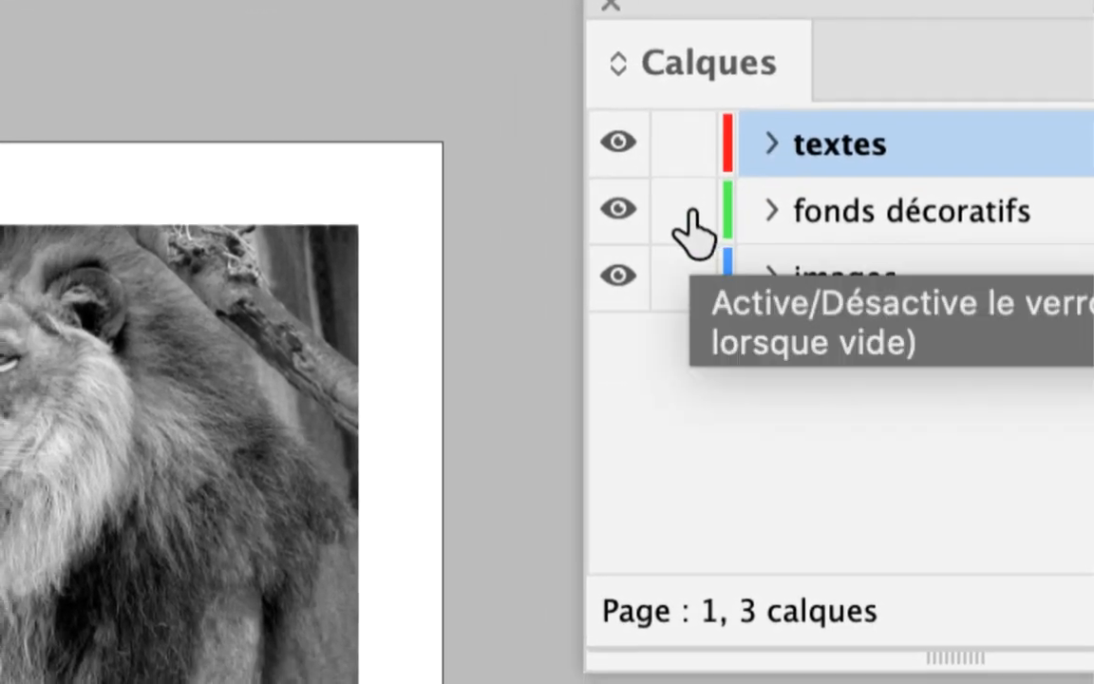
Try locking and unlocking the fonds décoratifs and images layers, first one at a time and then both in one stroke
left_click(691, 228)
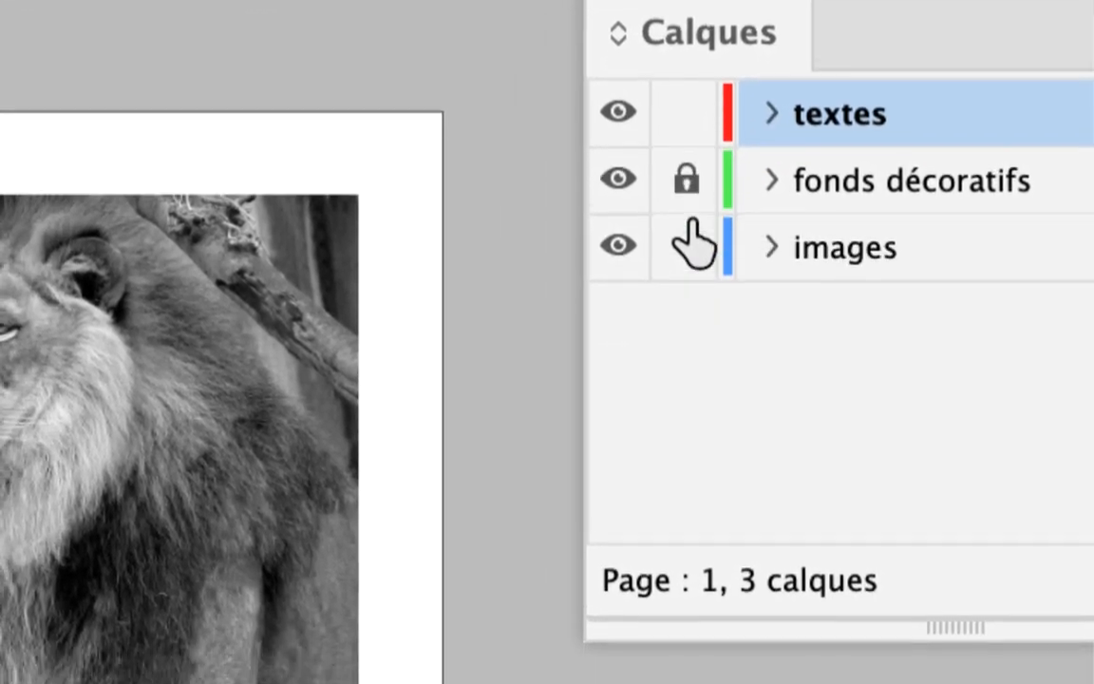
left_click(692, 273)
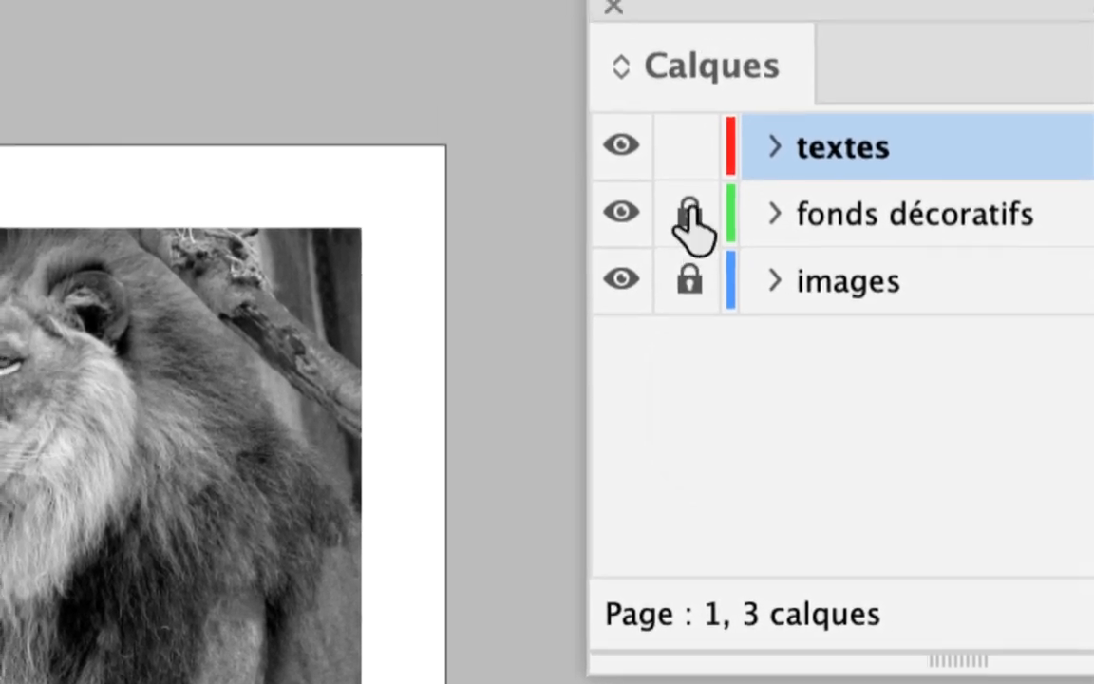
left_click(689, 217)
left_click(690, 279)
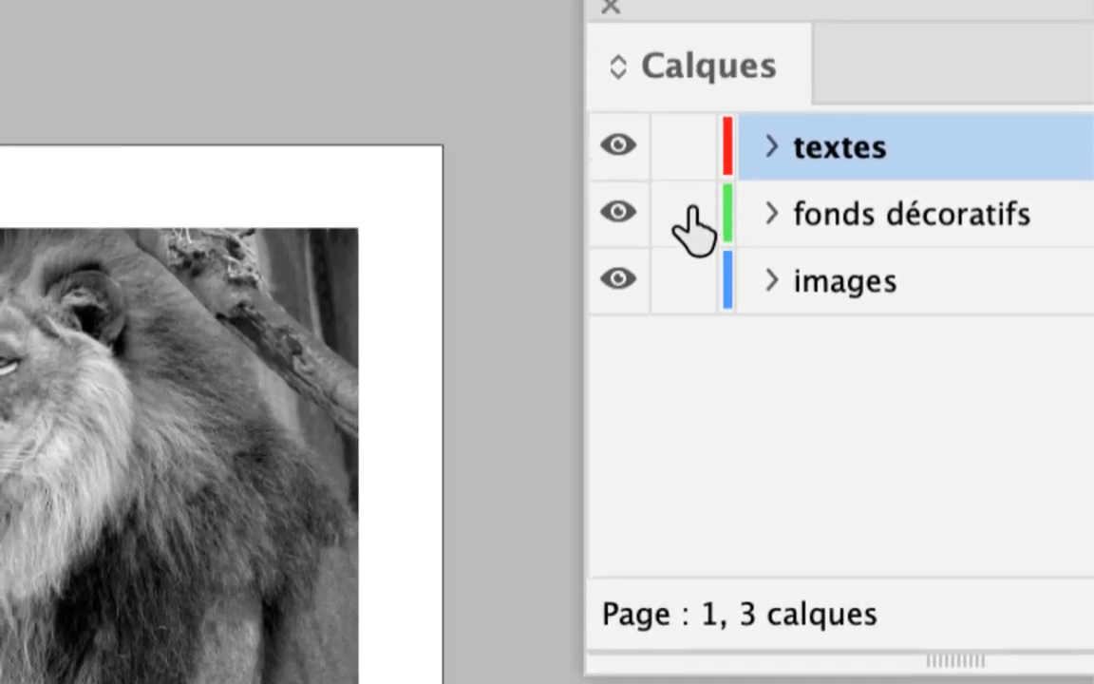
left_click(689, 217)
left_click(689, 278)
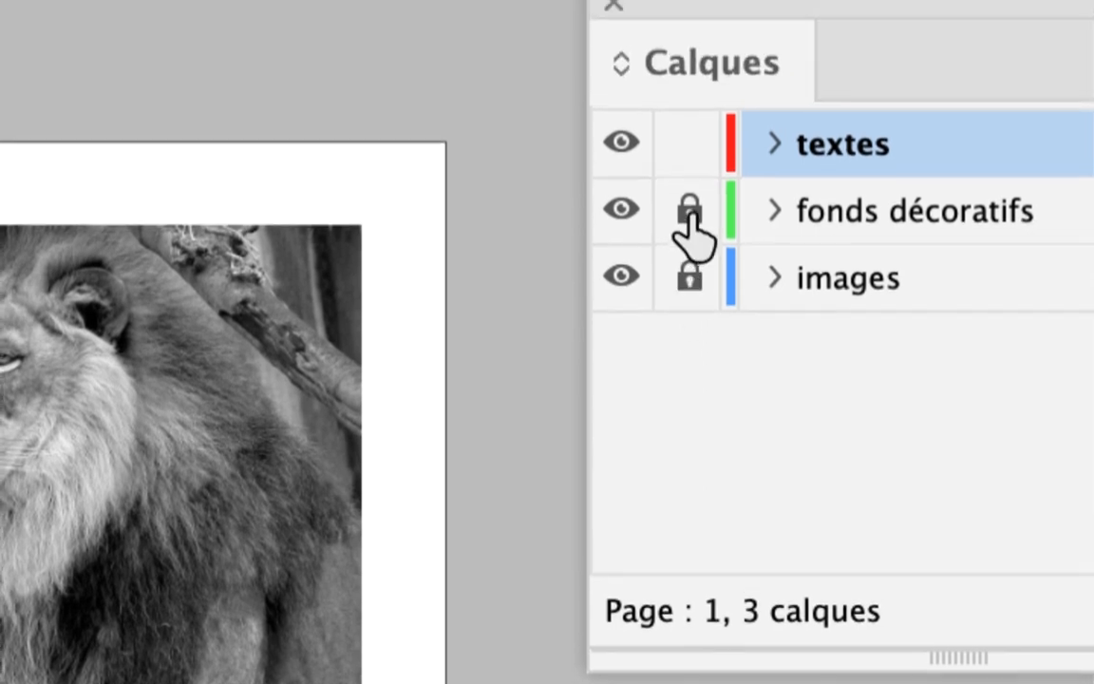
left_click(685, 113)
left_click(686, 181)
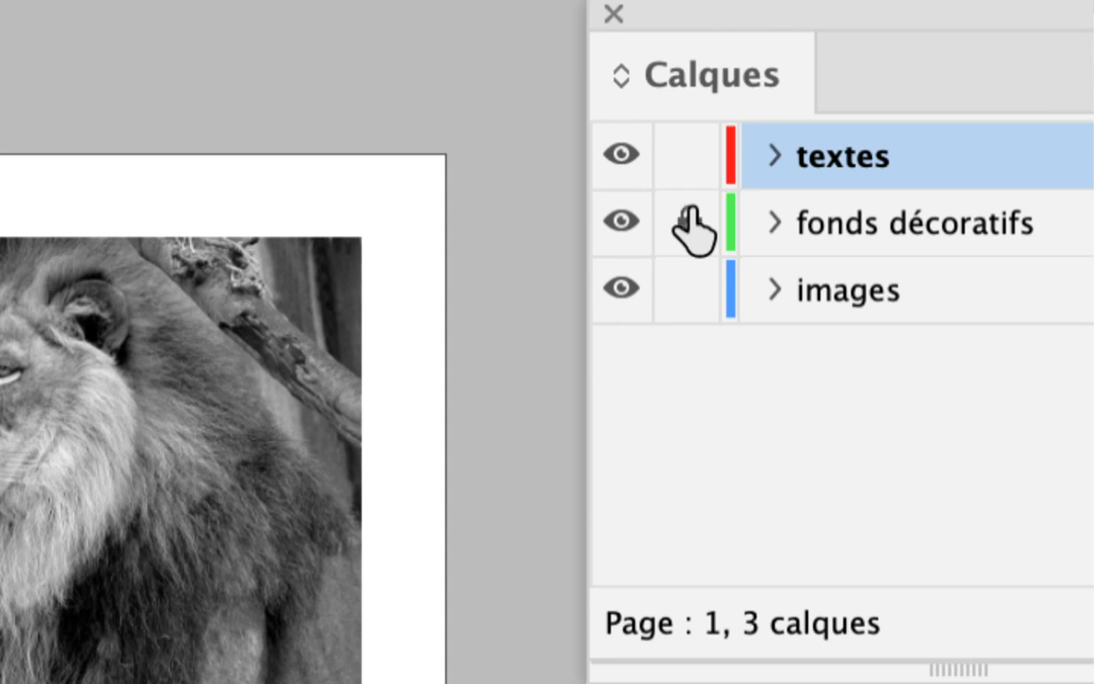
left_click(689, 224)
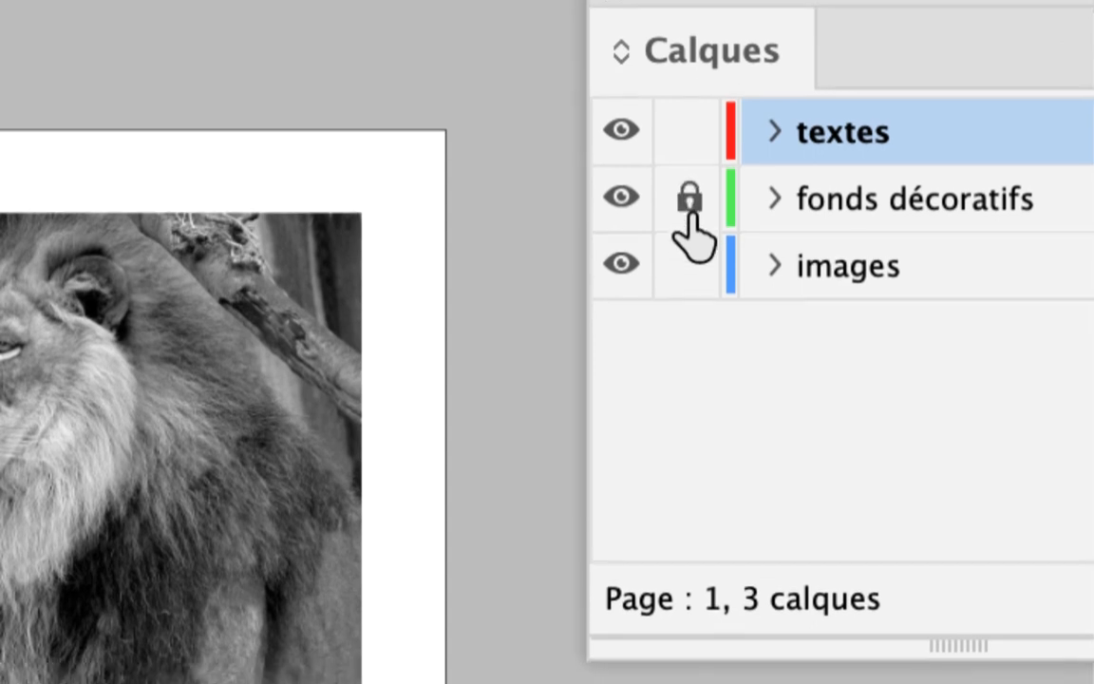
left_click(687, 289)
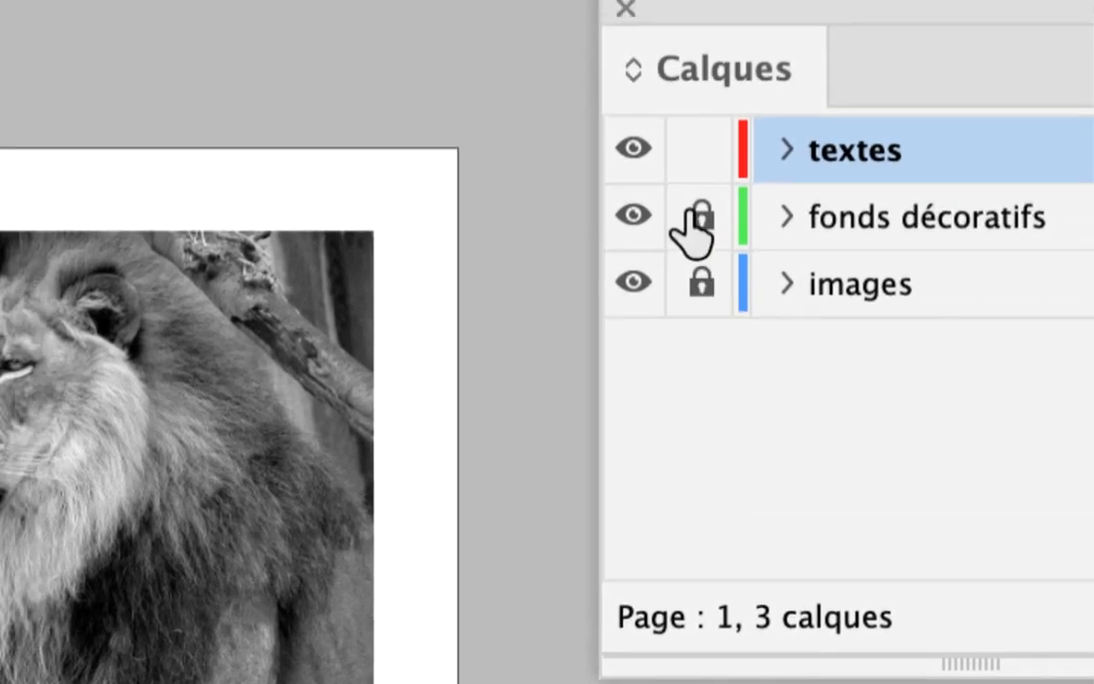
left_click_drag(650, 95, 650, 161)
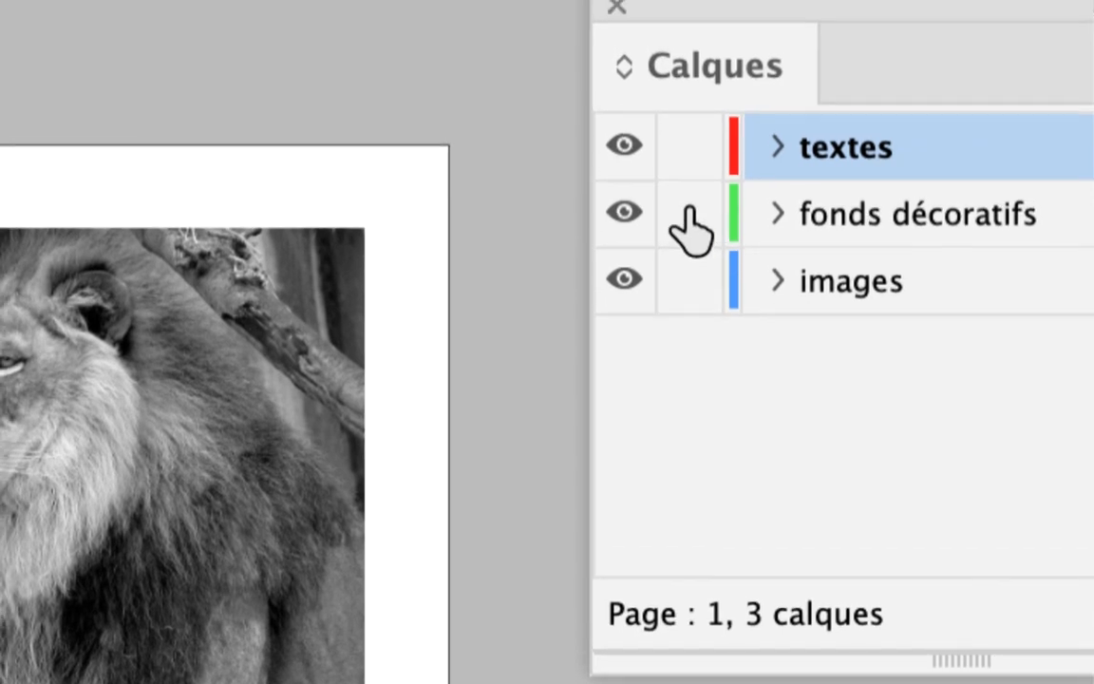
left_click_drag(690, 228, 692, 282)
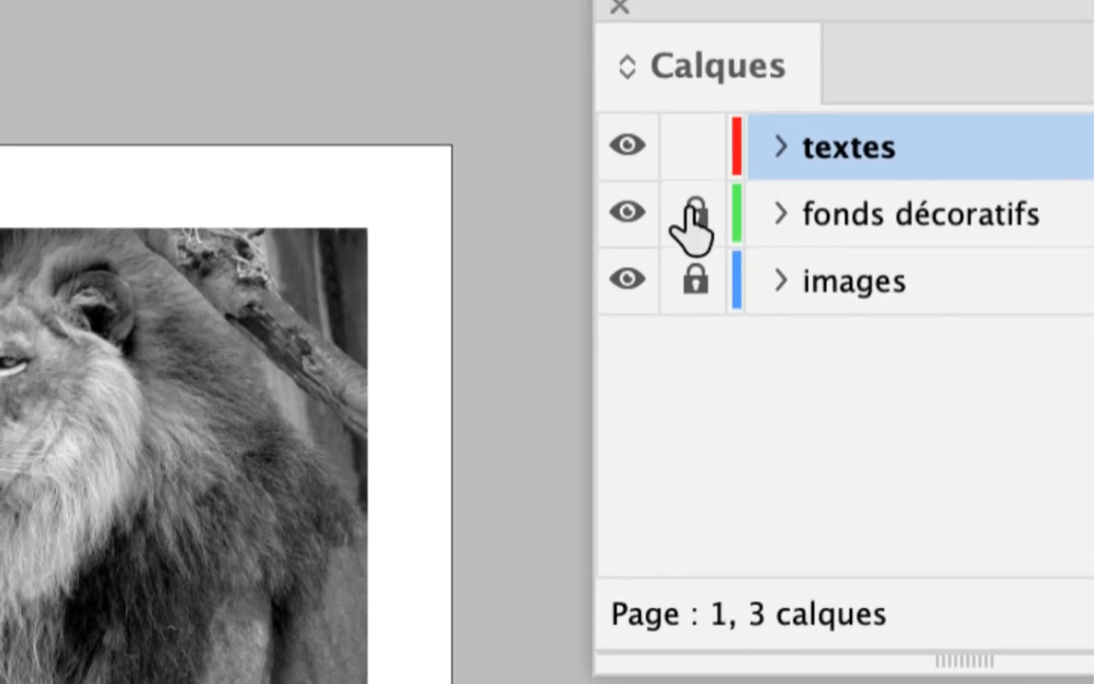
left_click_drag(686, 95, 686, 162)
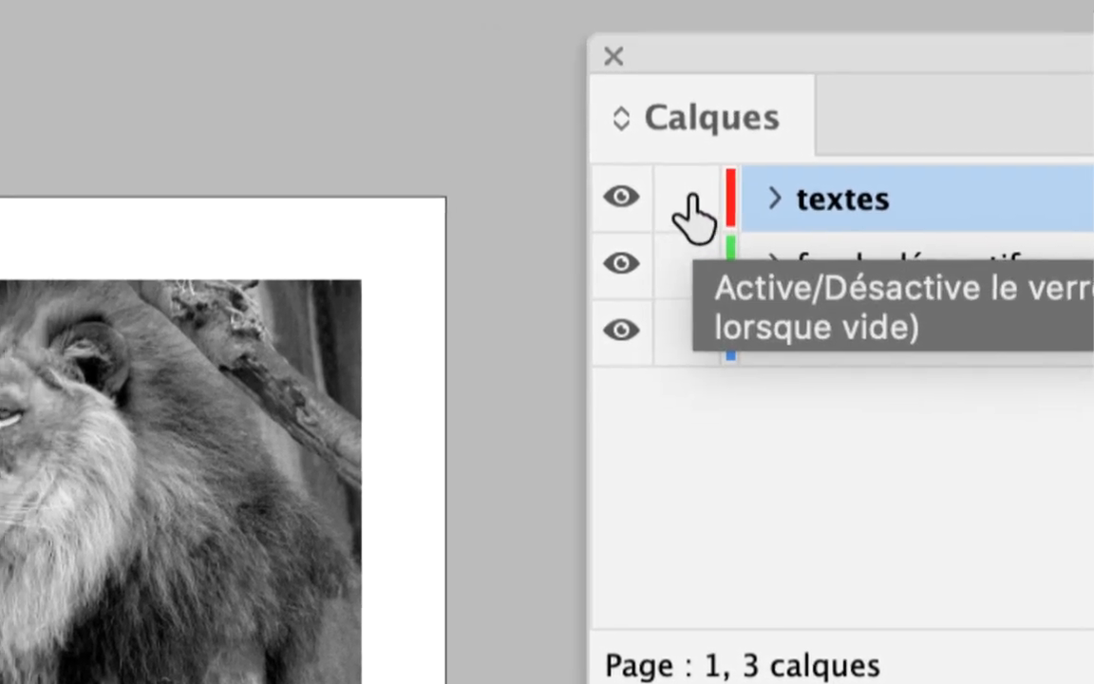
Lock all layers except textes in a single action
left_click(690, 198, "alt")
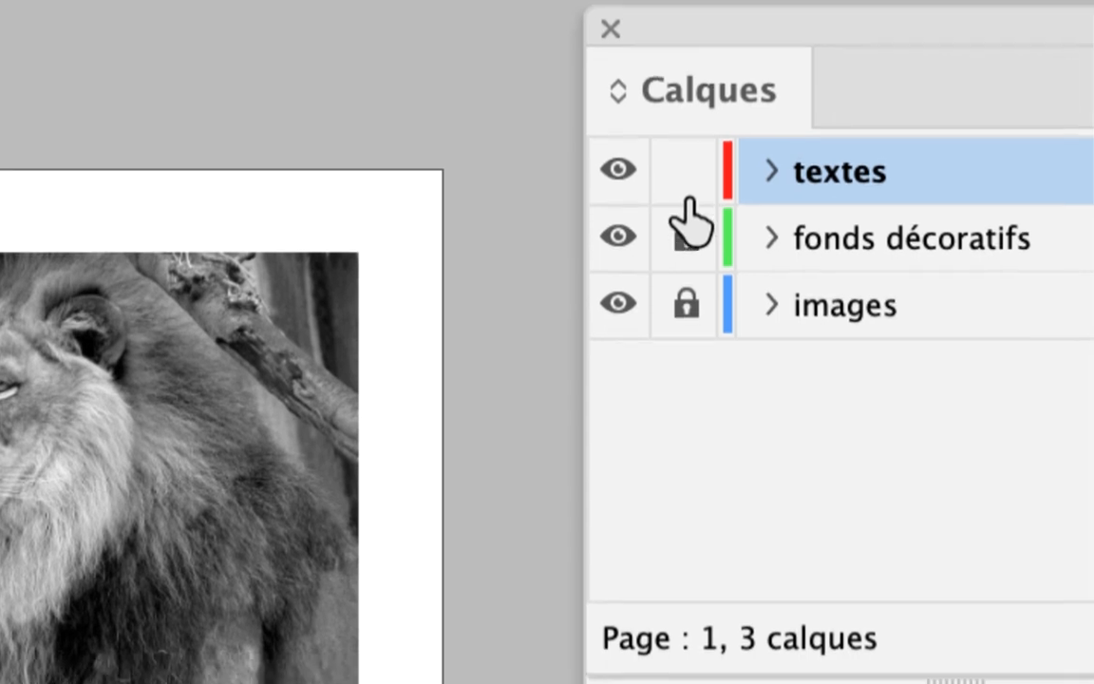
left_click_drag(690, 265, 690, 332)
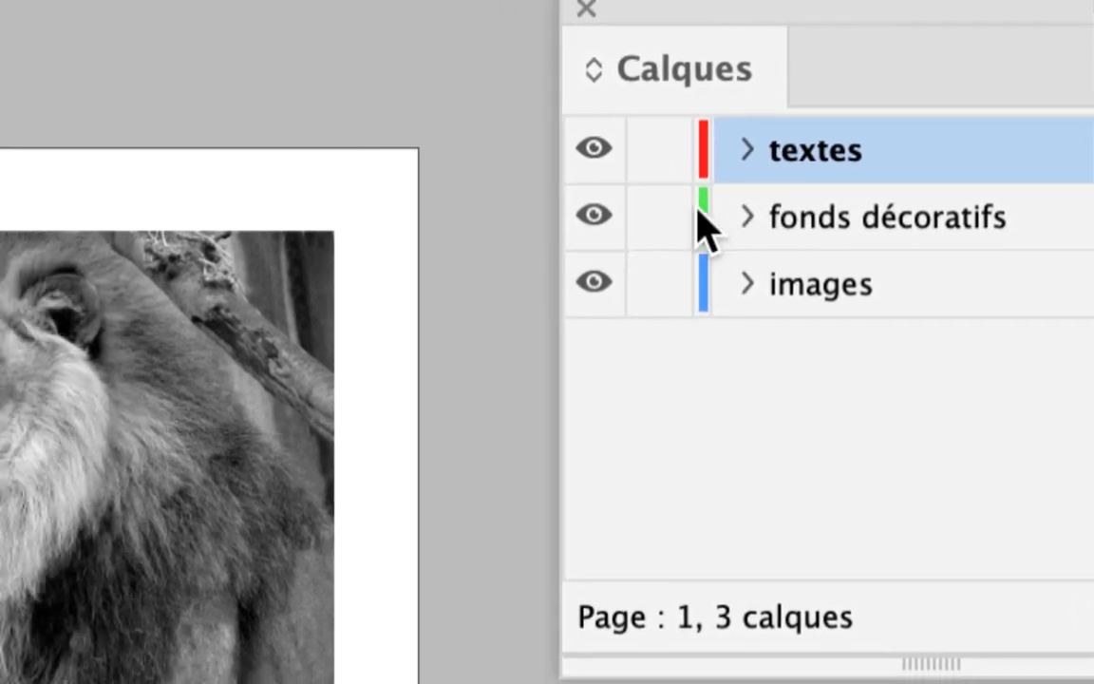
left_click(511, 237)
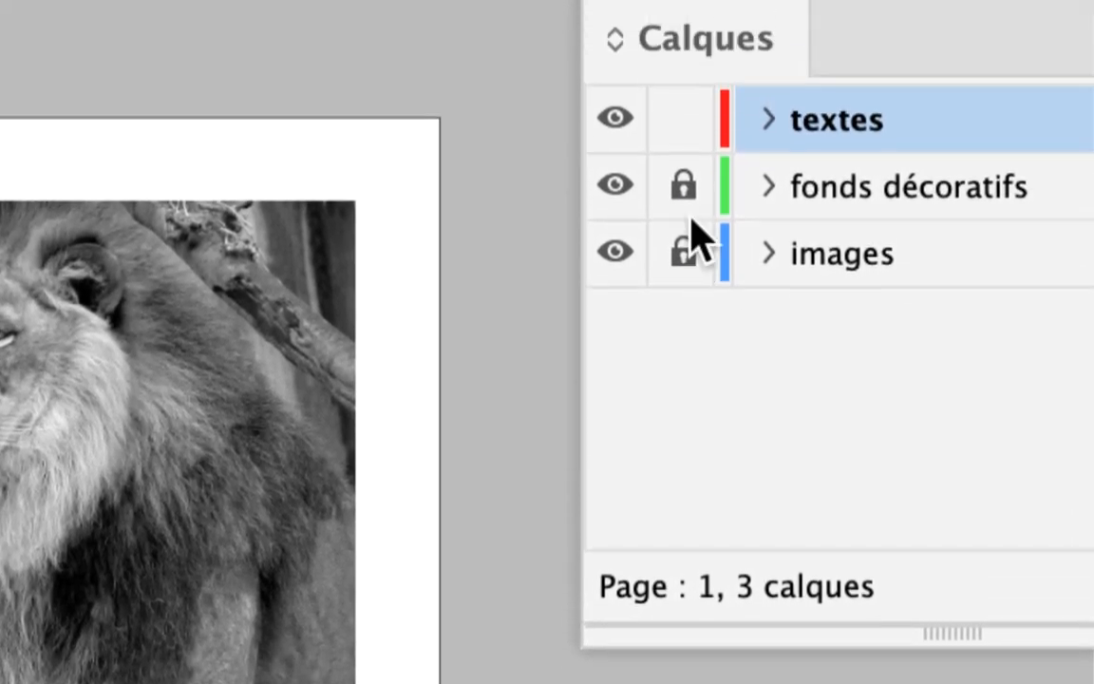
left_click(689, 152)
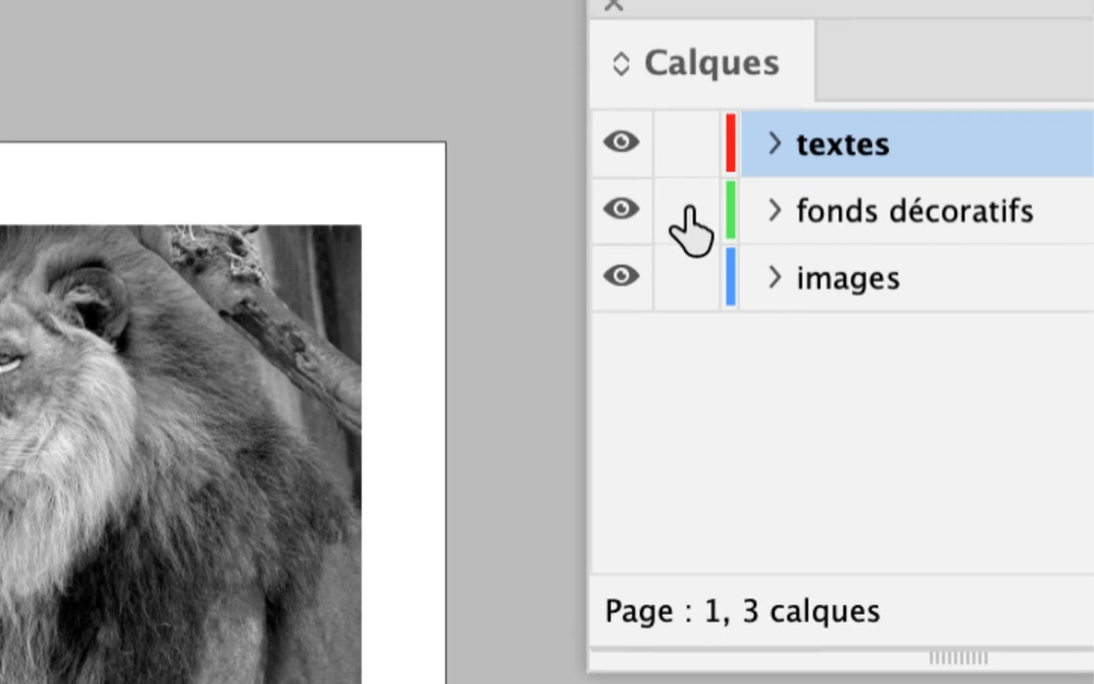
left_click(687, 277)
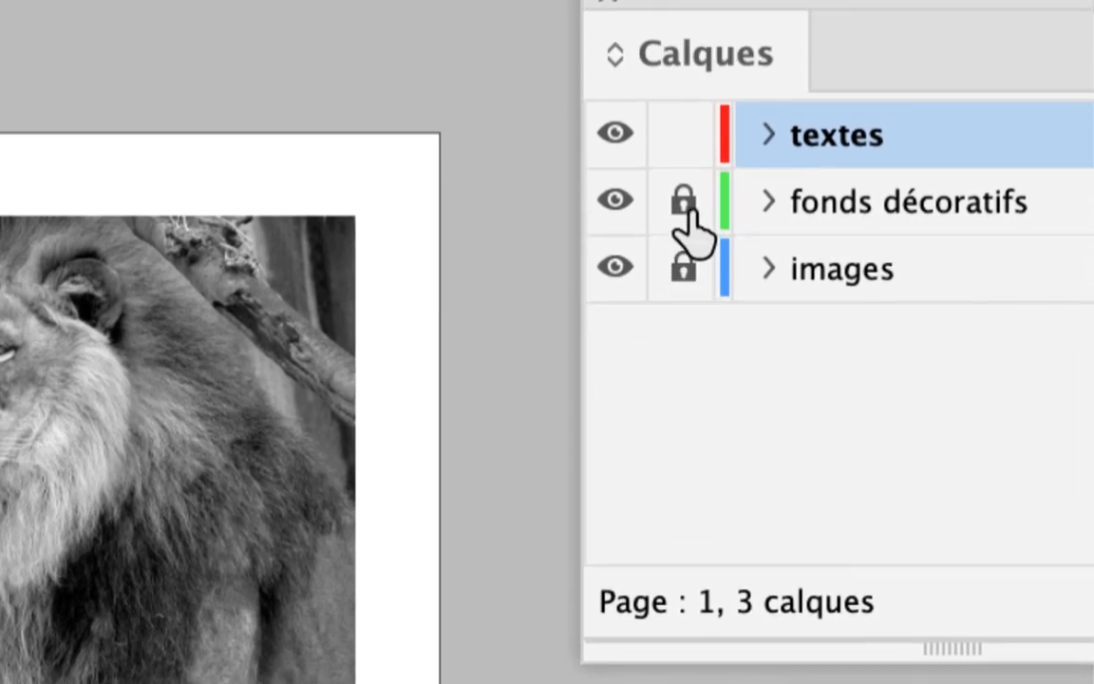
left_click(685, 105)
left_click(685, 173)
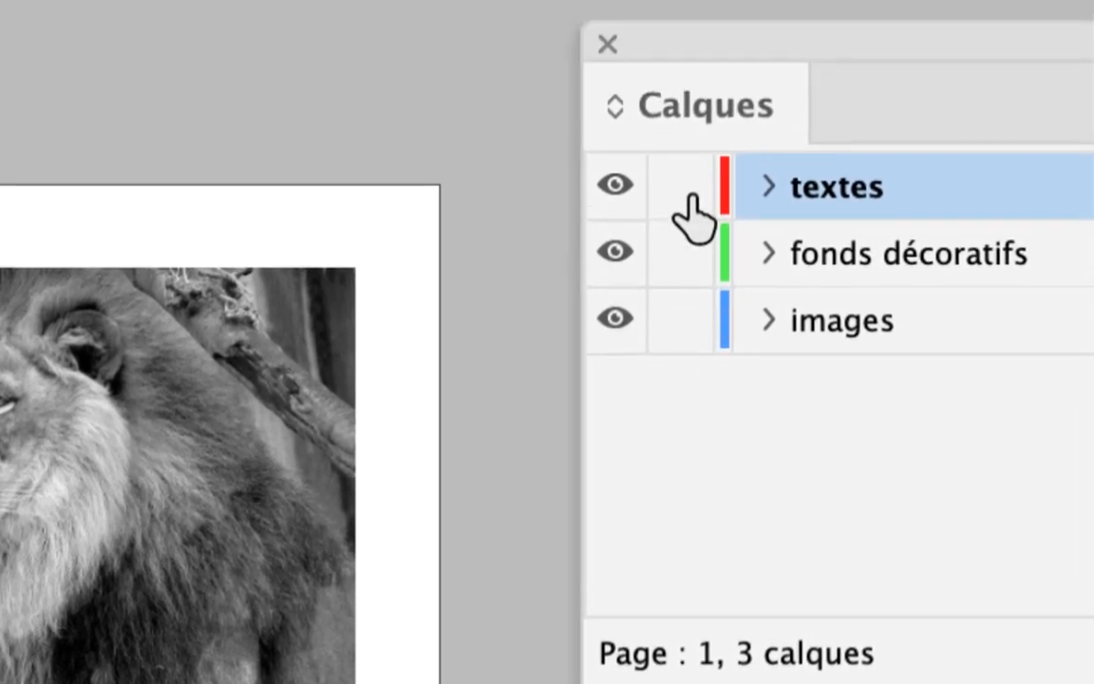
left_click(693, 219, "alt")
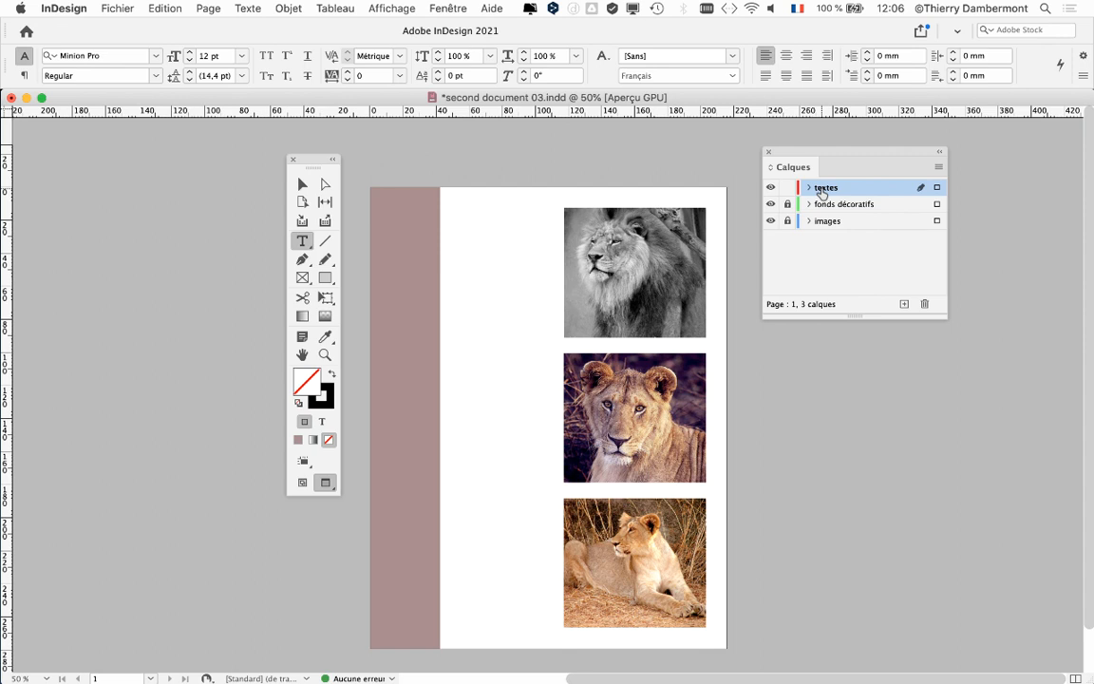
Move the floating panels aside and draw a small text frame in the white area between the coloured band and the lion photo
left_click_drag(313, 161, 167, 148)
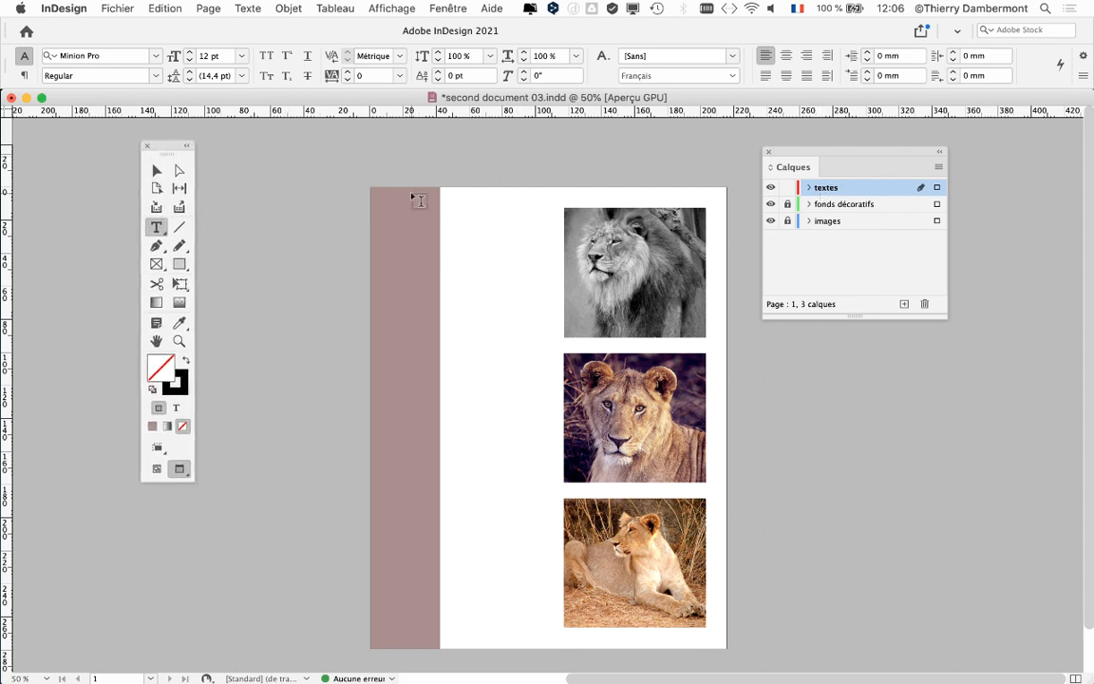
left_click_drag(821, 149, 832, 150)
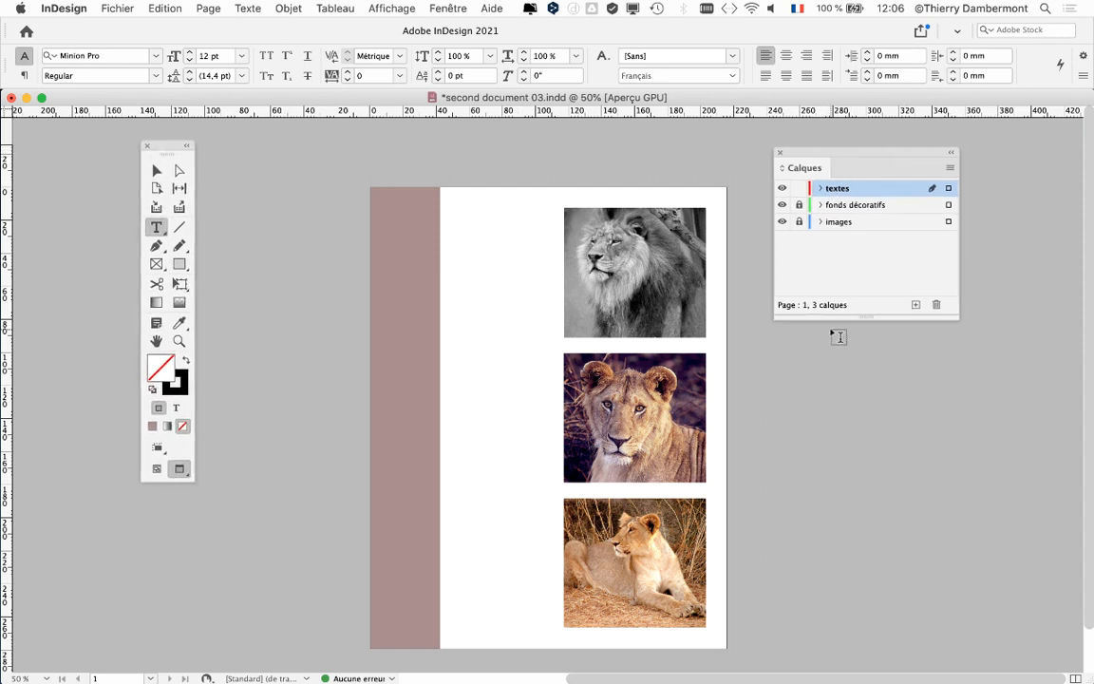
scroll(494, 285, "up", 2)
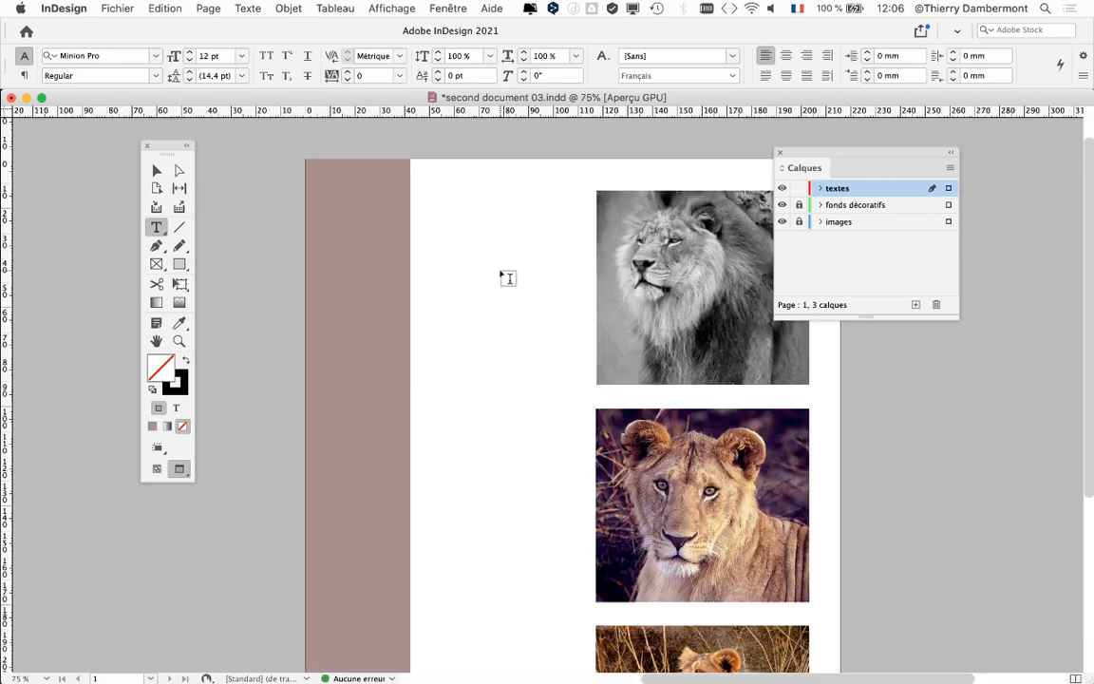
left_click_drag(808, 154, 869, 172)
scroll(570, 265, "up", 2)
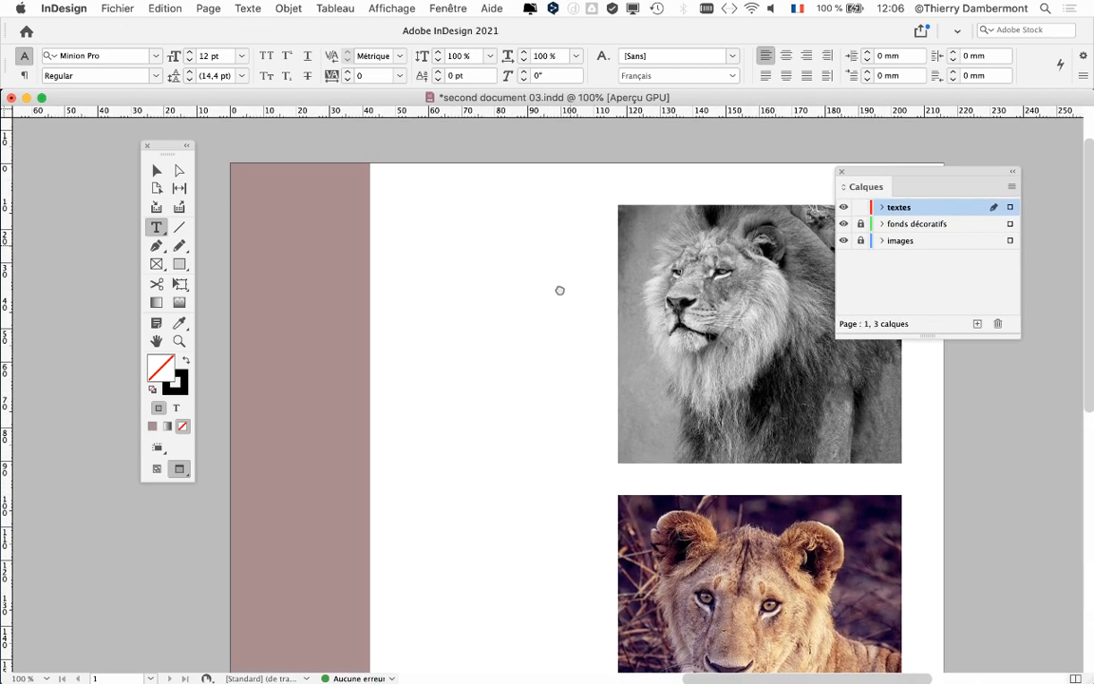
left_click(157, 229)
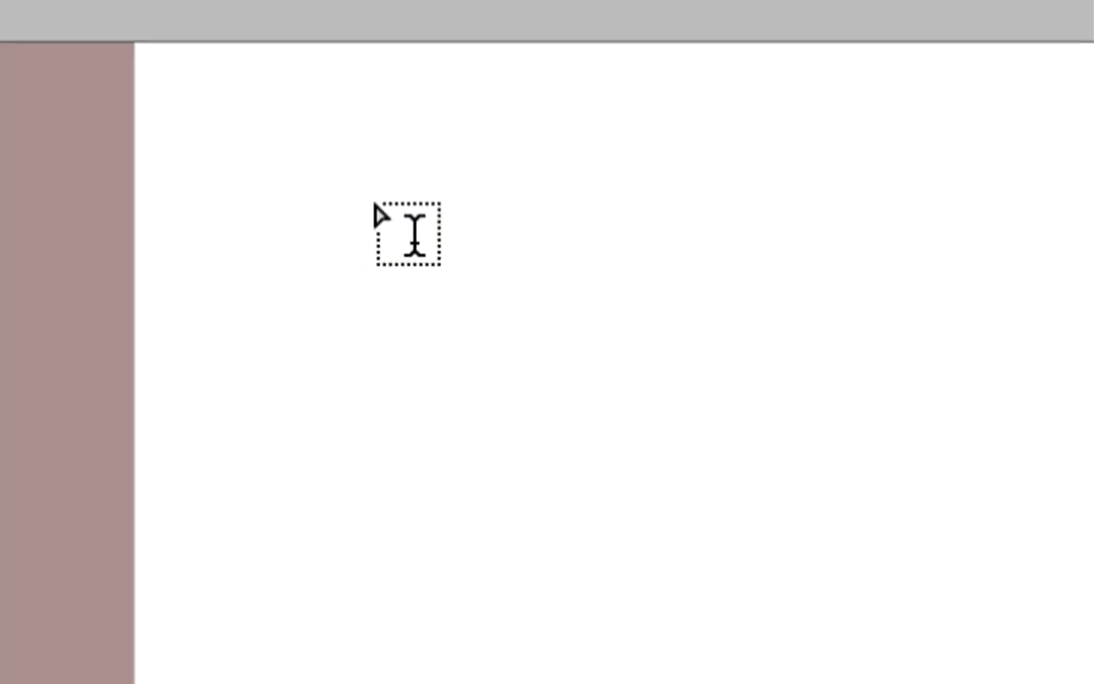
left_click_drag(429, 200, 483, 243)
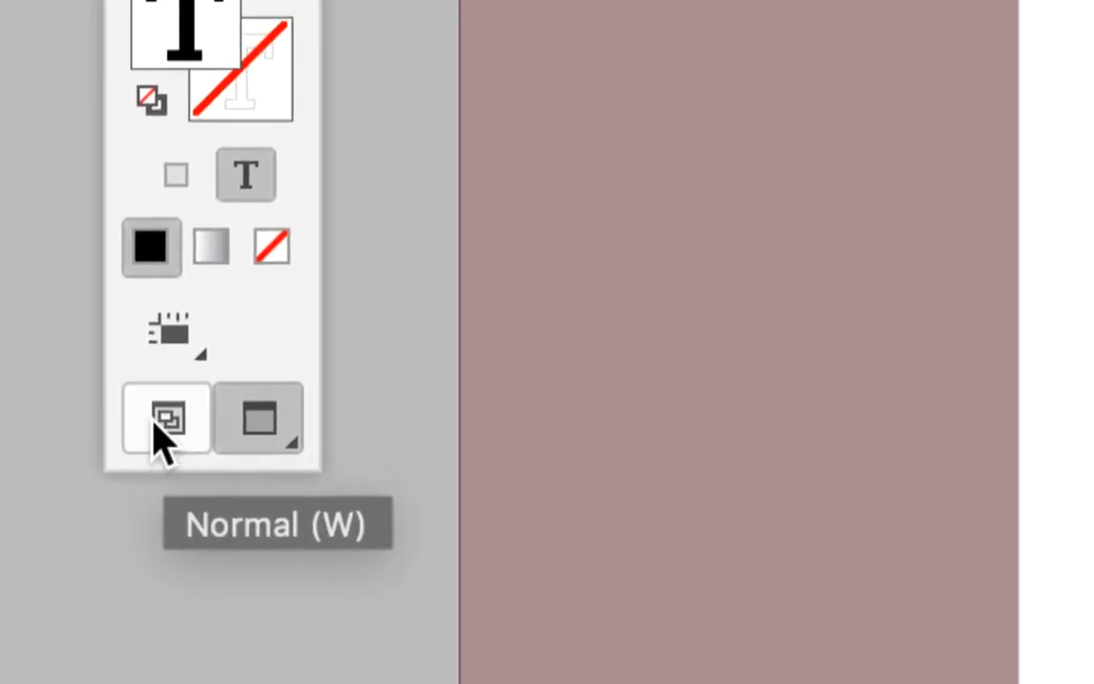
Switch the screen mode to Normal and move the empty text frame slightly lower on the page
left_click(155, 423)
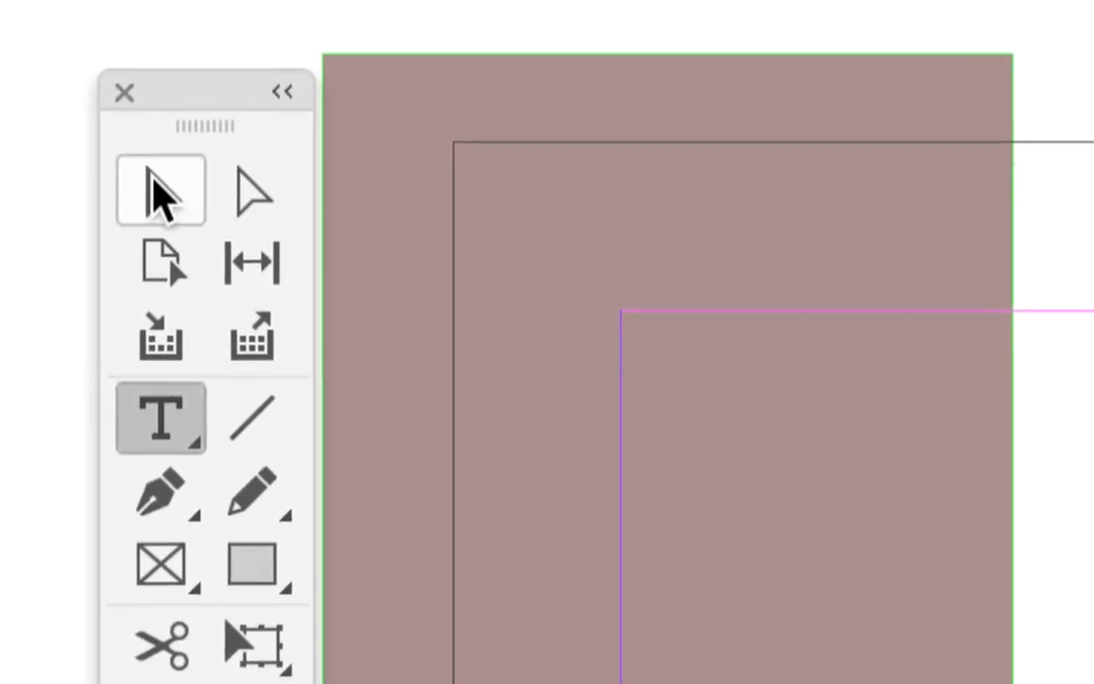
left_click(153, 181)
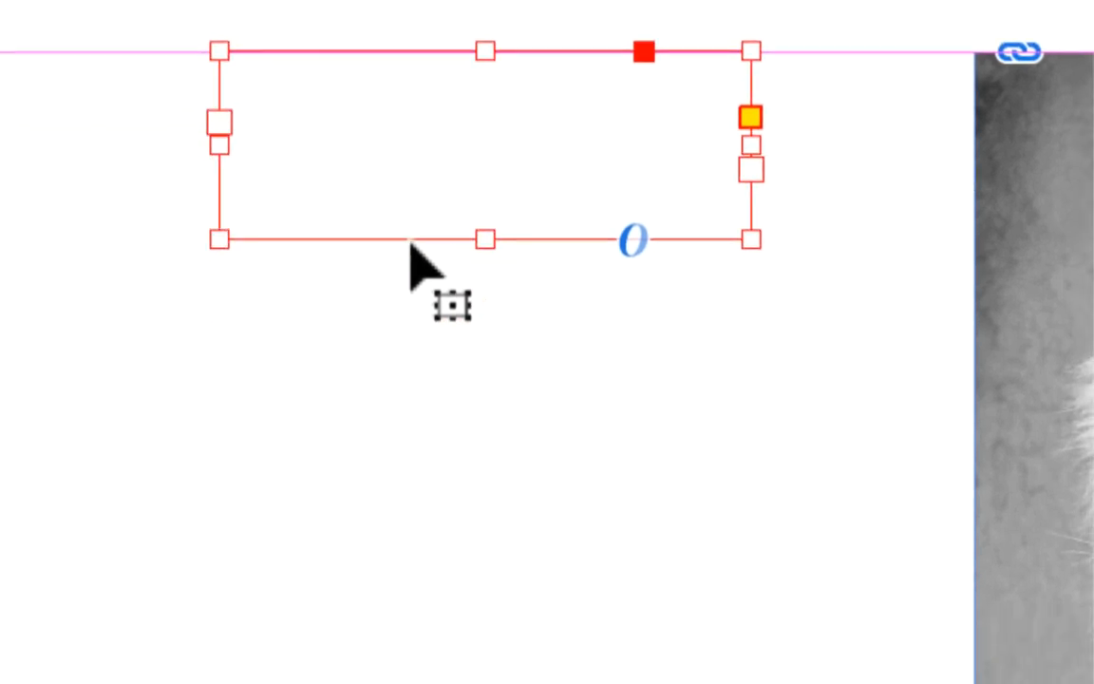
left_click_drag(410, 243, 411, 328)
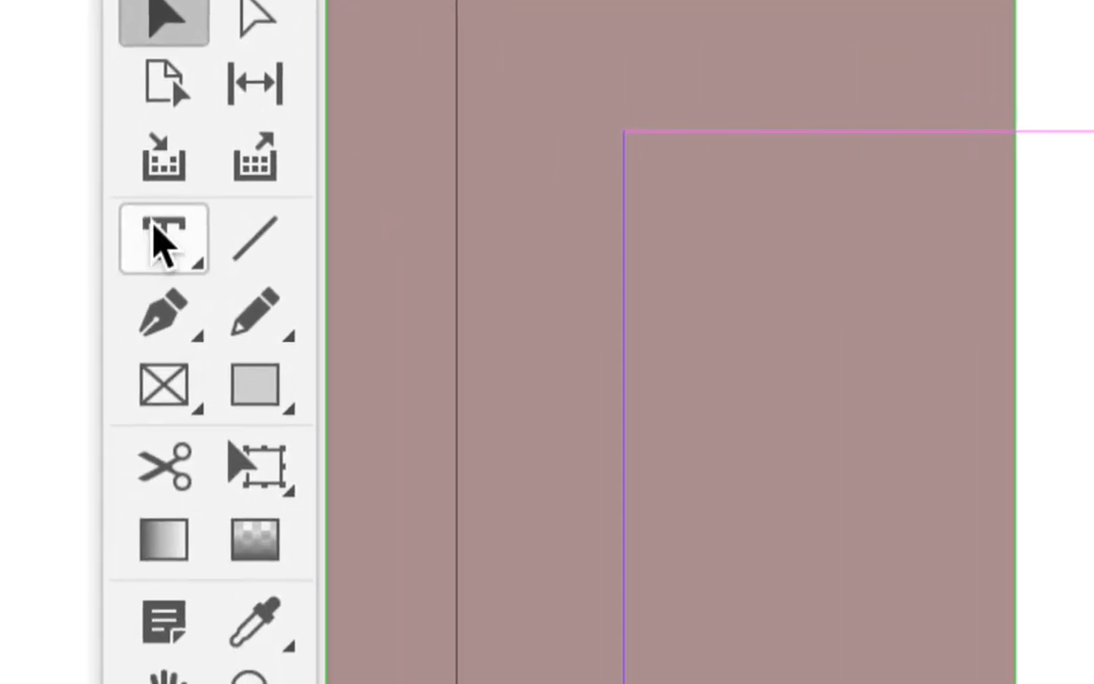
Enter the text "les félins d'Afrique" in the text frame
left_click(190, 299)
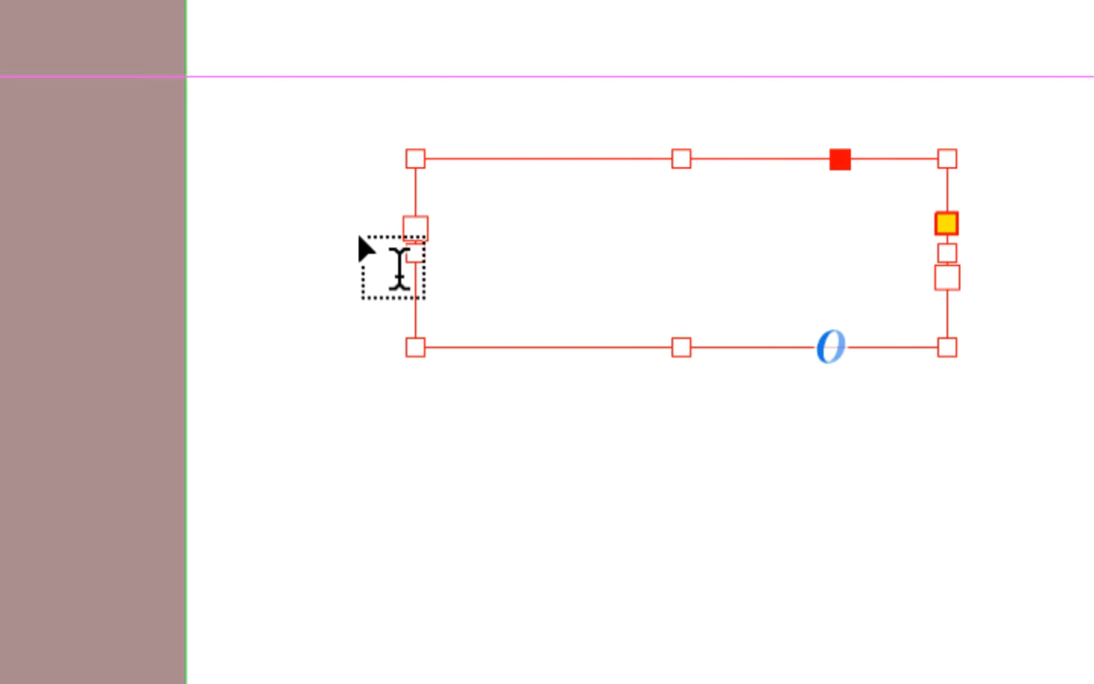
left_click(496, 231)
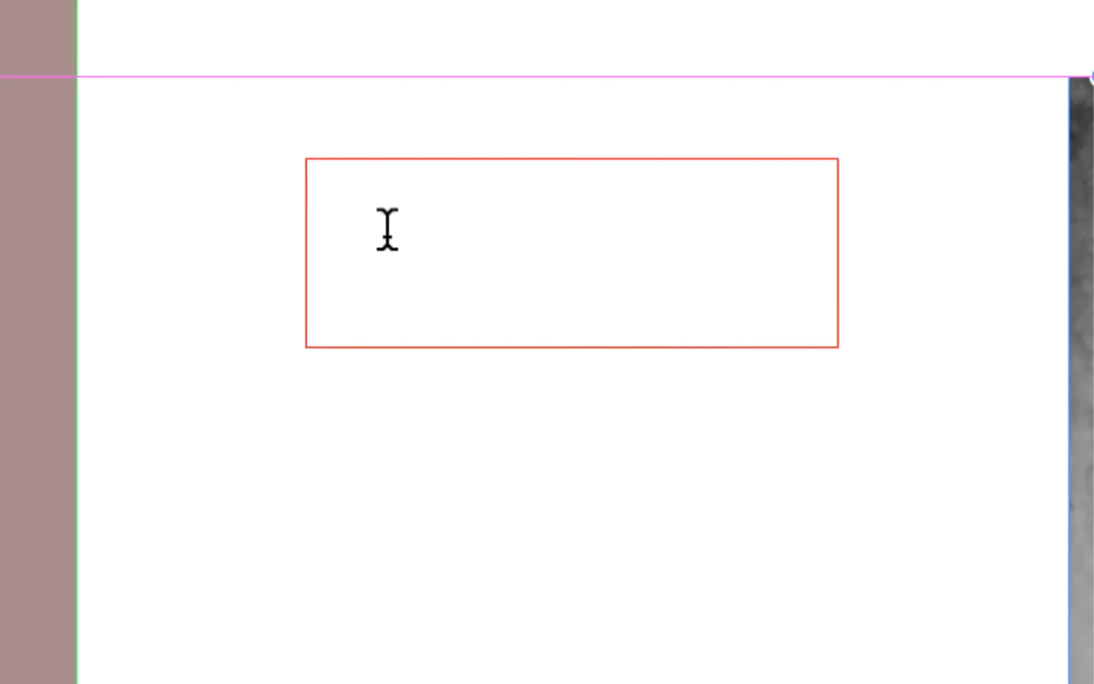
type("les félins d'")
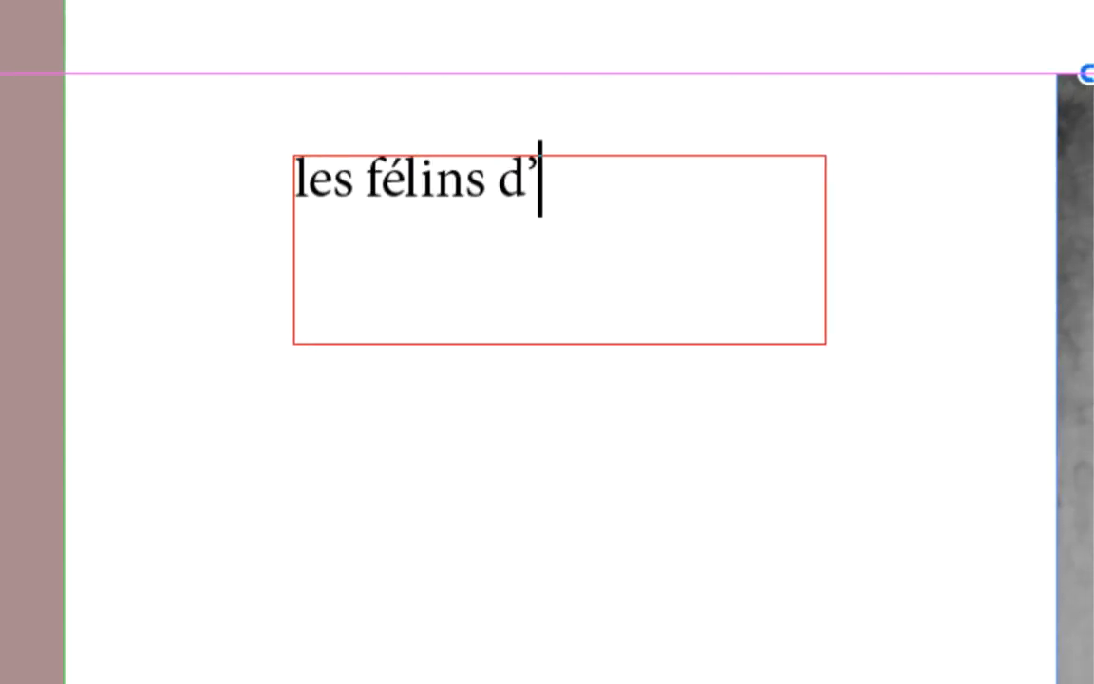
type("Afrique")
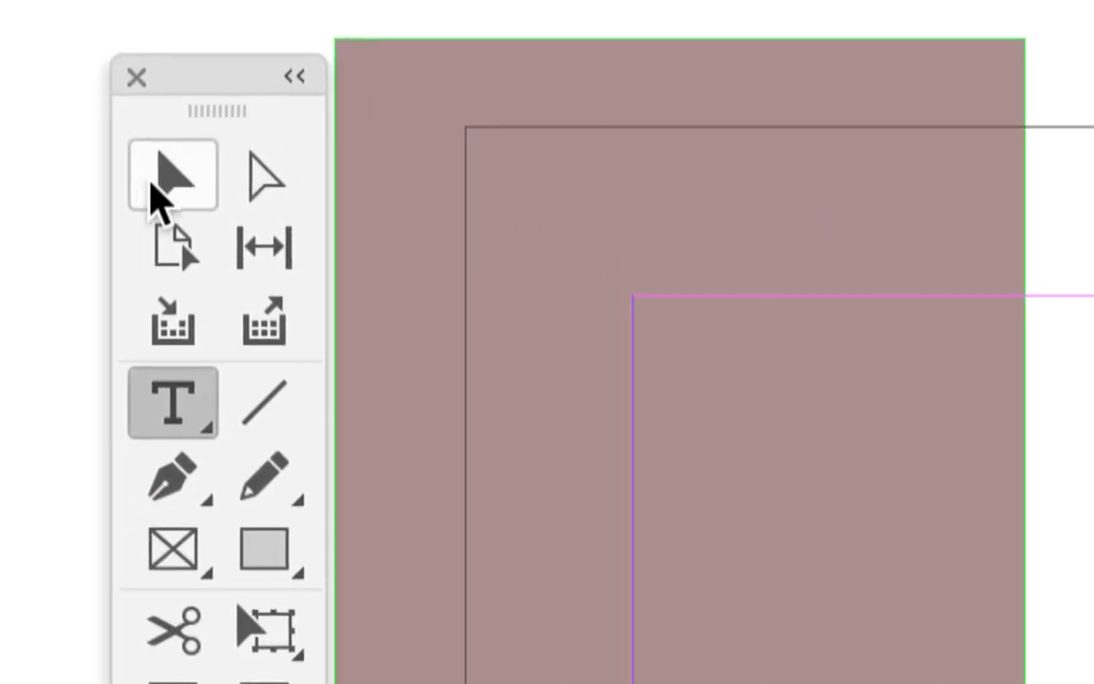
Shrink the text frame around its text to about 33 mm wide and 6 mm high
left_click(157, 195)
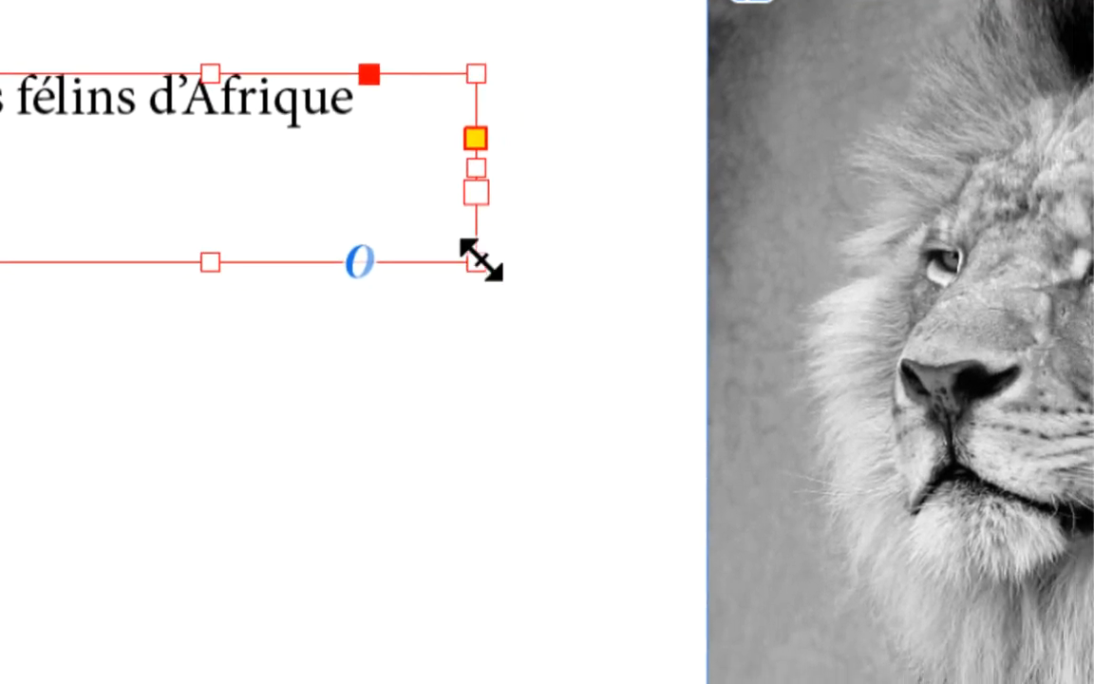
left_click_drag(479, 258, 386, 159)
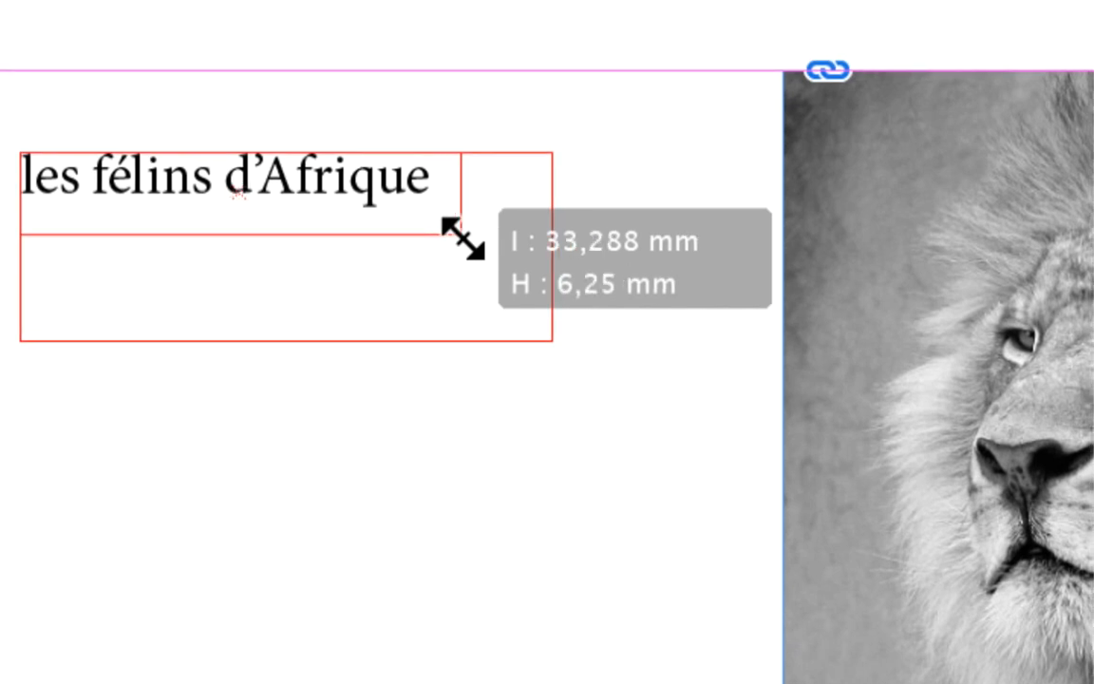
Resize the text frame to about 34 mm wide and 6.5 mm high, and set the kerning of its text to Optique
mouse_move(462, 238)
left_mouse_down()
mouse_move(498, 237)
mouse_move(542, 322)
mouse_move(438, 243)
mouse_move(463, 243)
left_mouse_up()
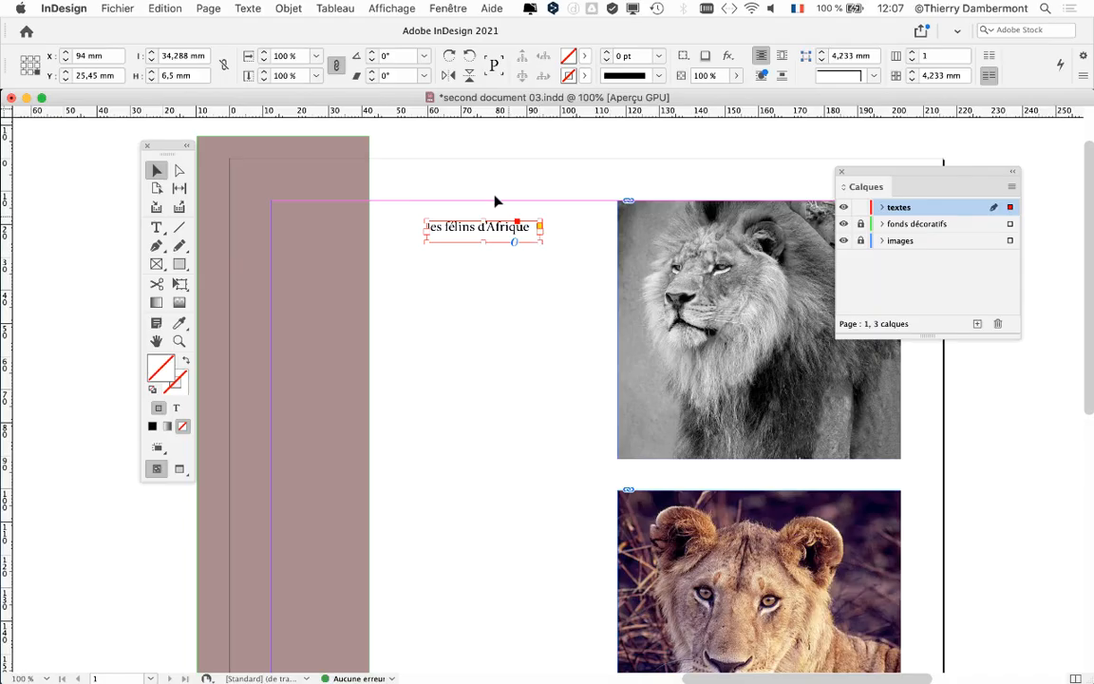
left_click(266, 7)
left_click(285, 63)
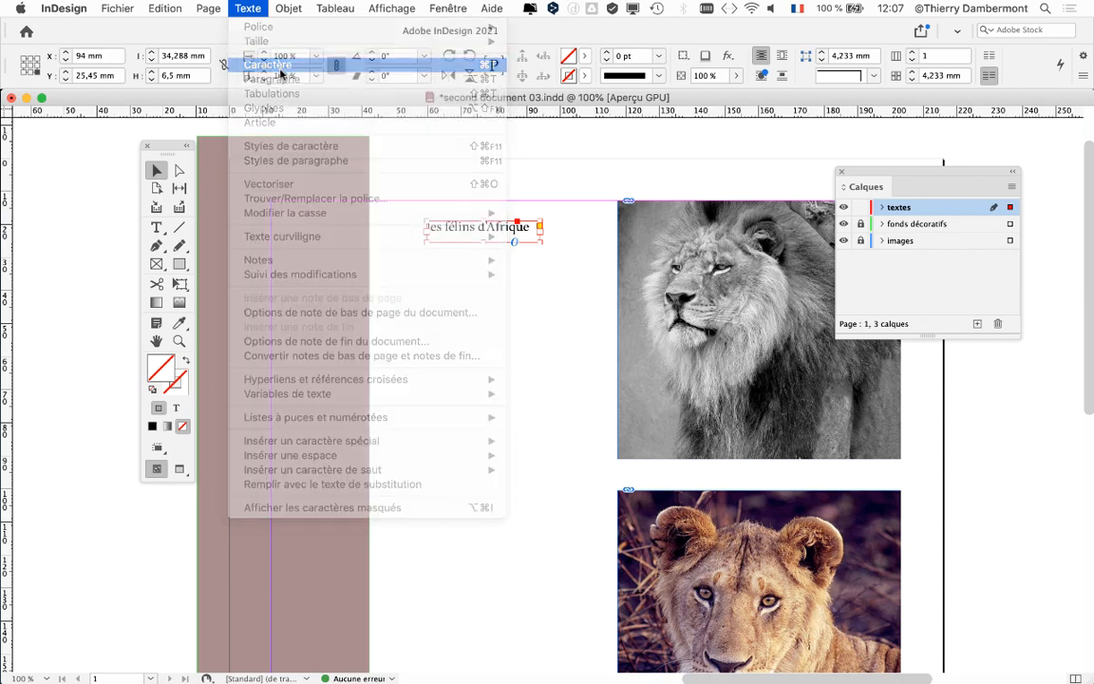
left_click_drag(985, 158, 624, 142)
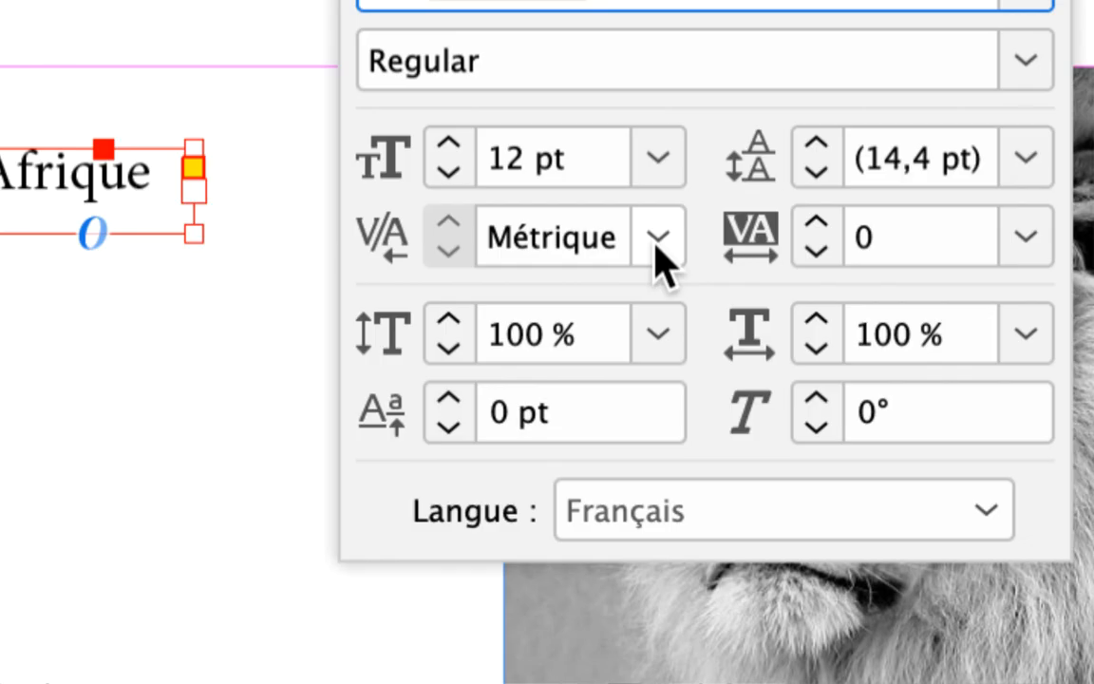
left_click(655, 245)
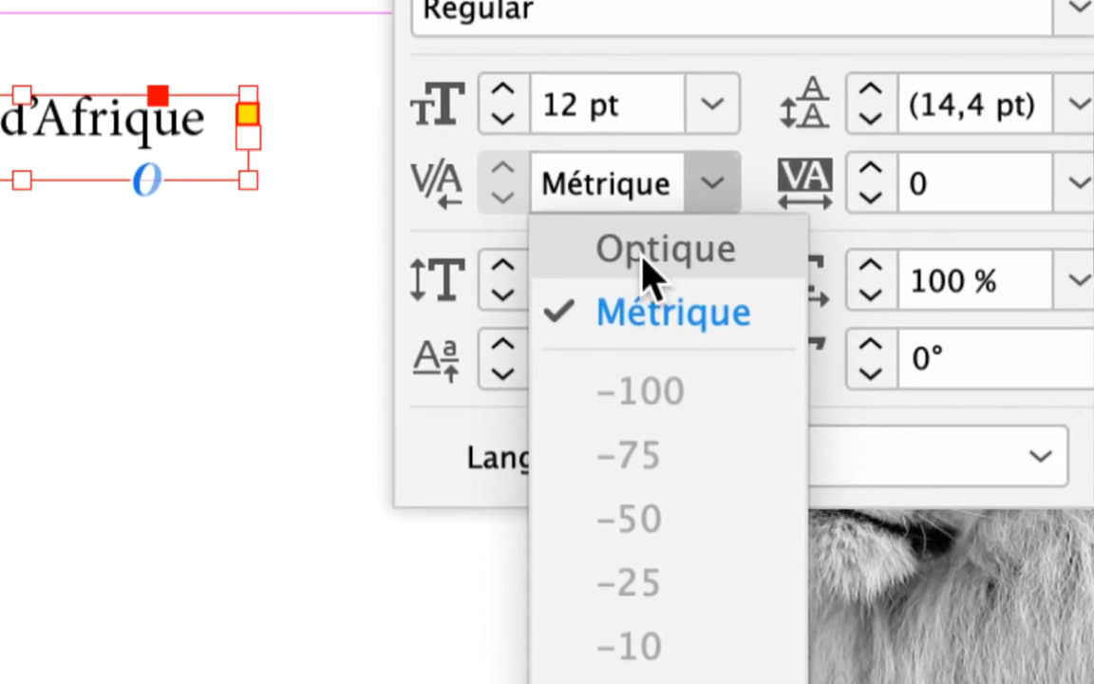
left_click(617, 253)
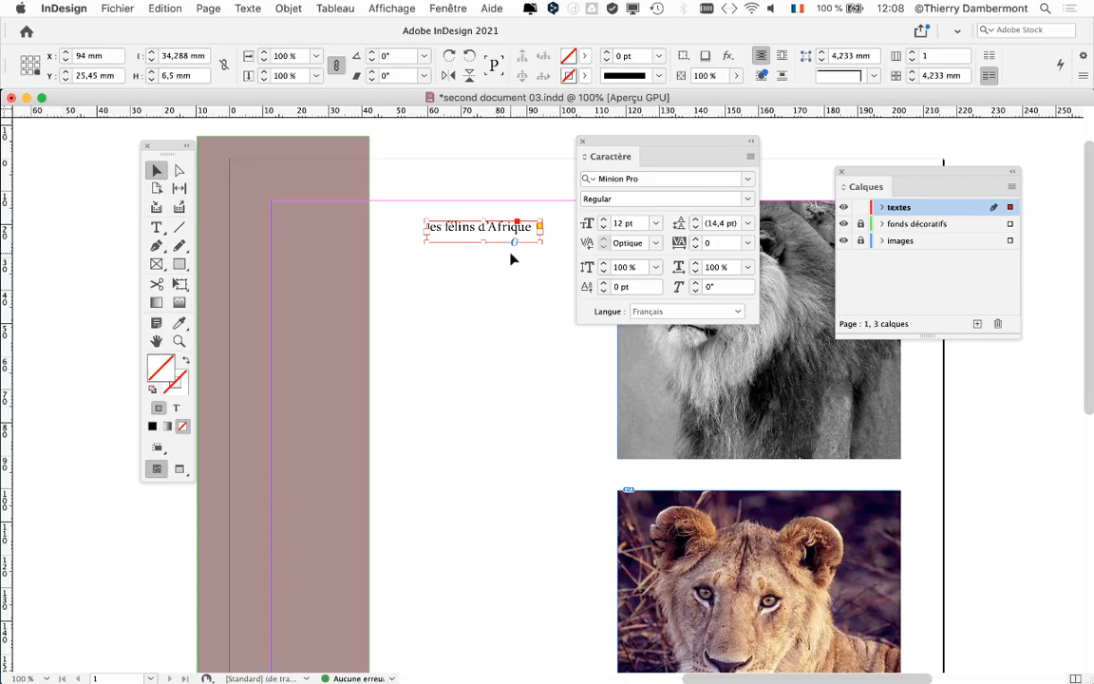
Examine the letter spacing of the heading text up close and move the floating character settings clear of the lion photos and layers list
left_click_drag(601, 143, 777, 138)
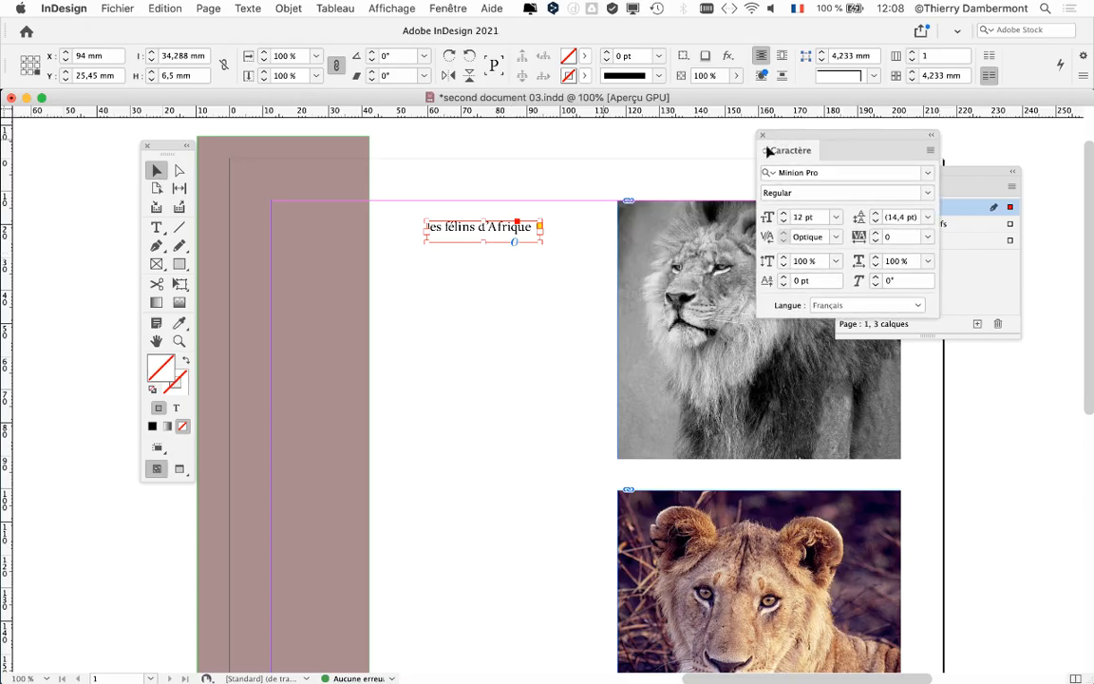
scroll(446, 244, "up", 2)
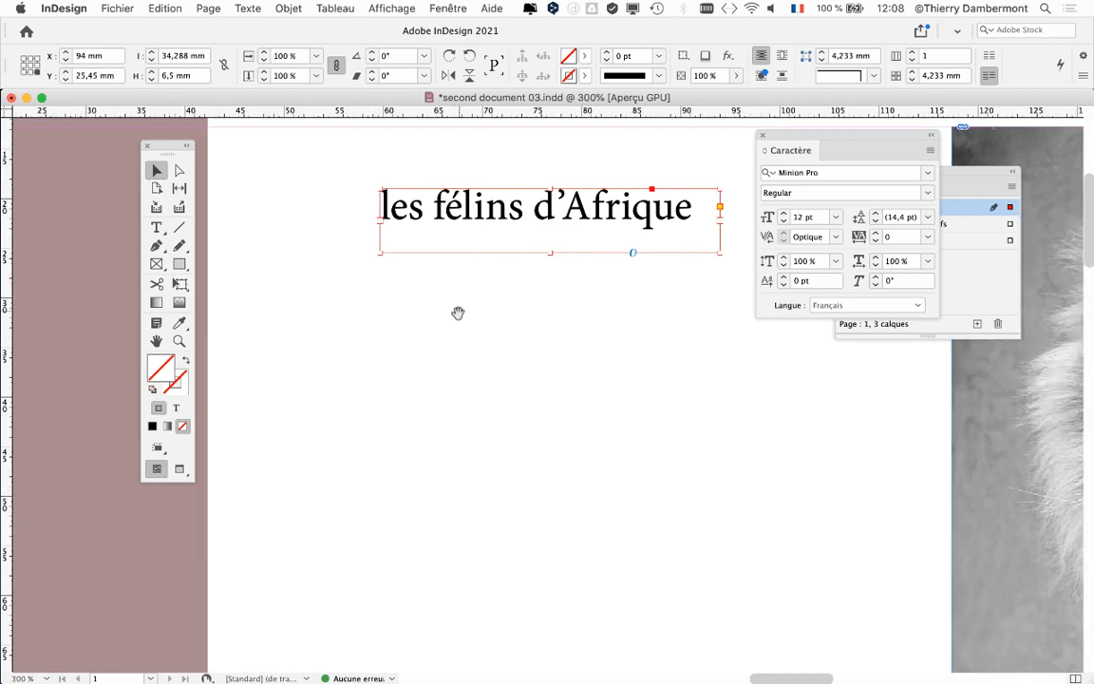
left_click_drag(457, 312, 424, 362)
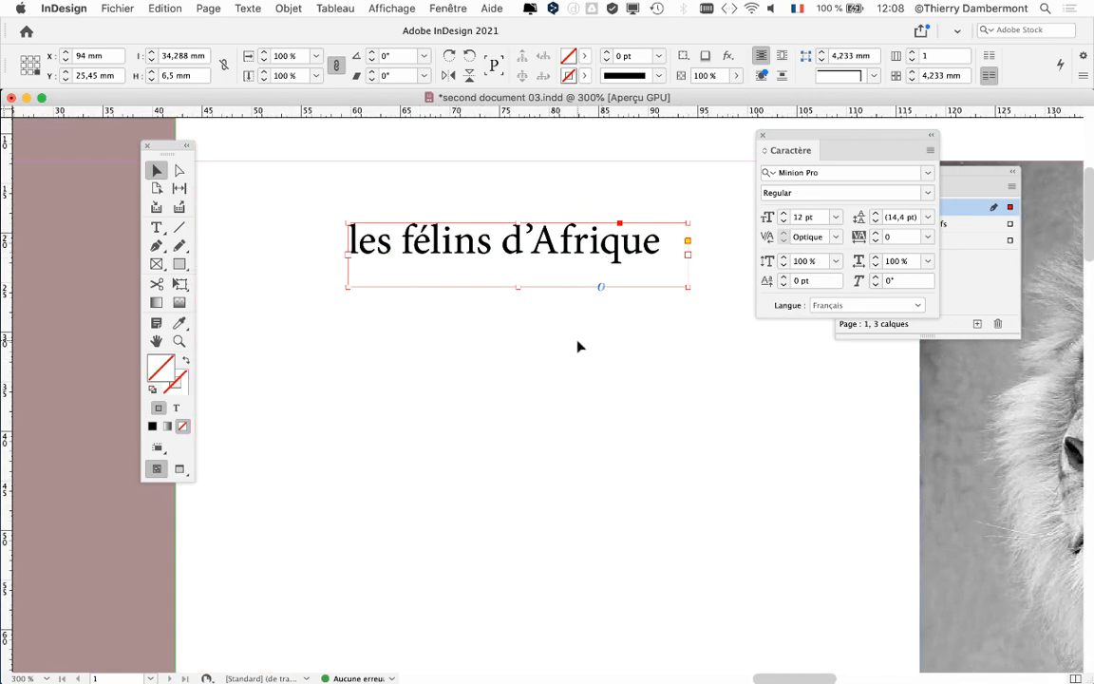
scroll(578, 346, "down", 3)
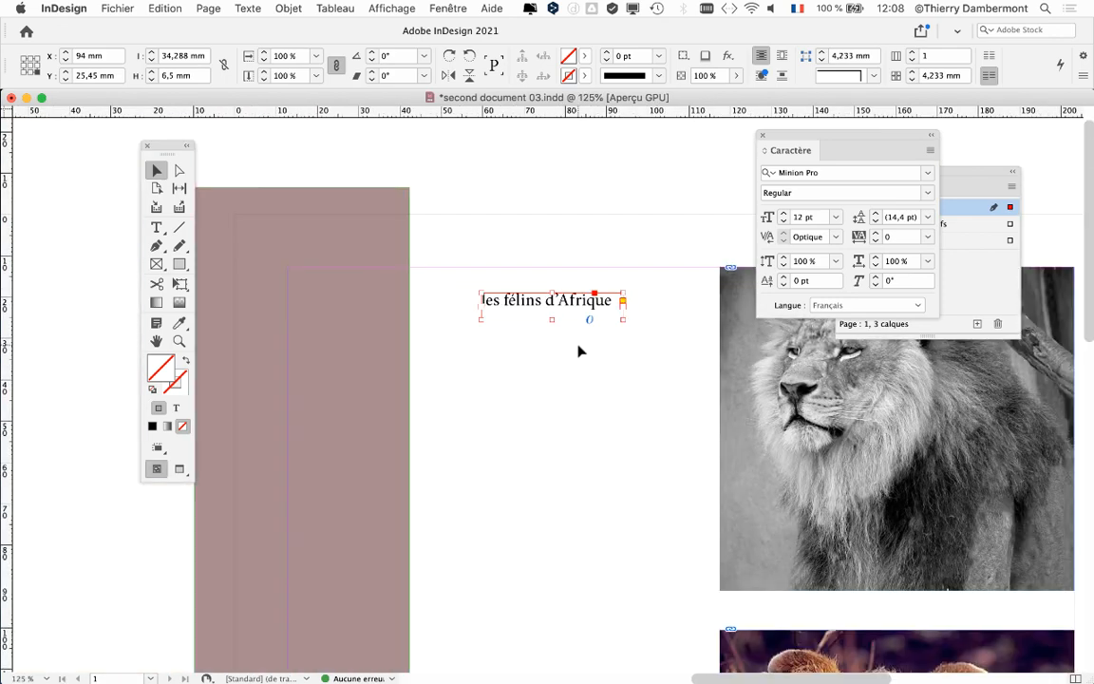
scroll(581, 351, "down", 2)
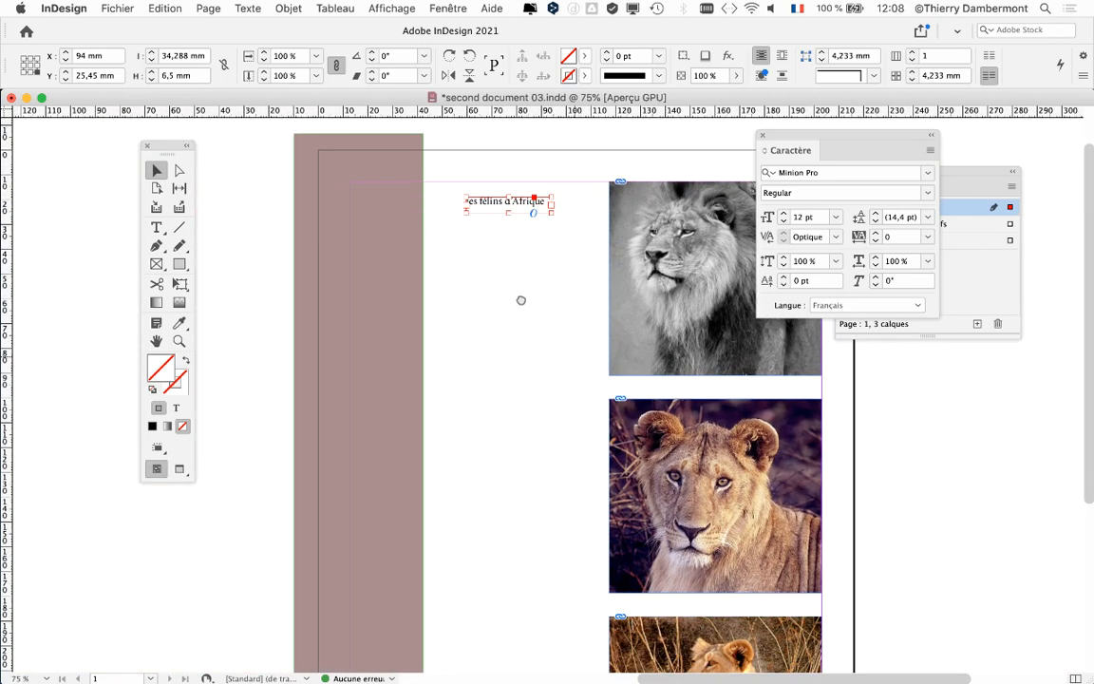
left_click_drag(787, 137, 995, 396)
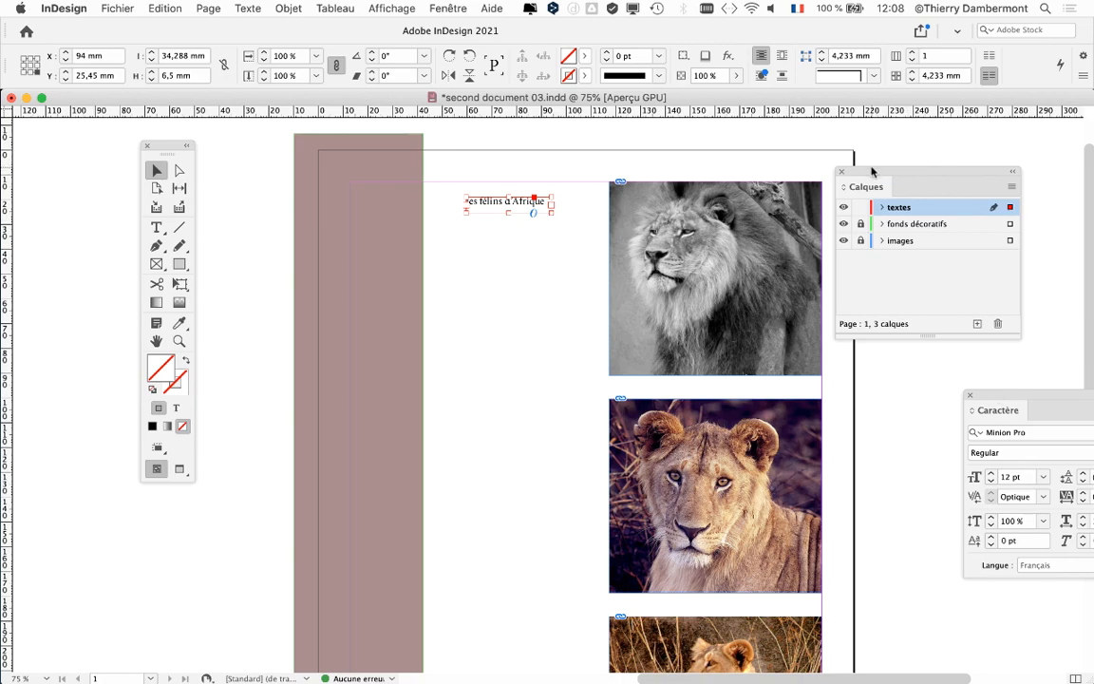